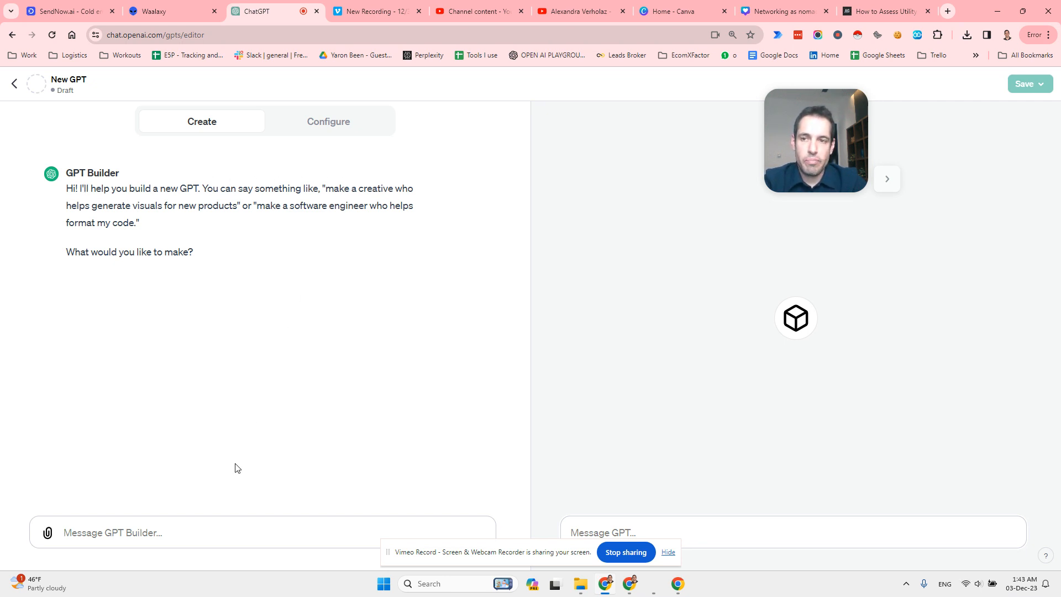
Step: Send GPT Builder the request "I would like to create a coach that will teach me how to use Power automate desktop."
click(149, 529)
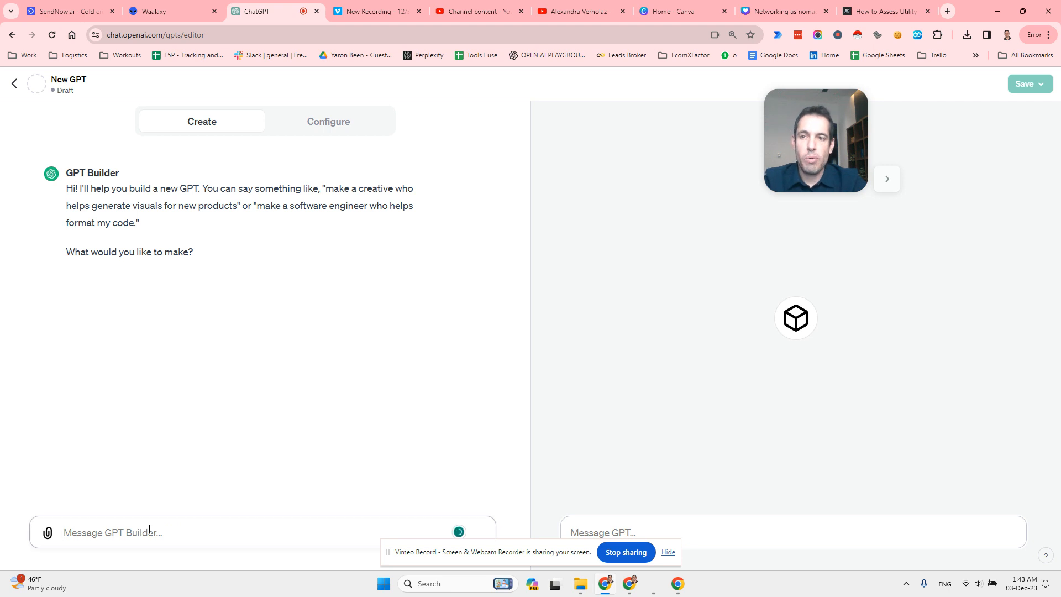
text(I wou)
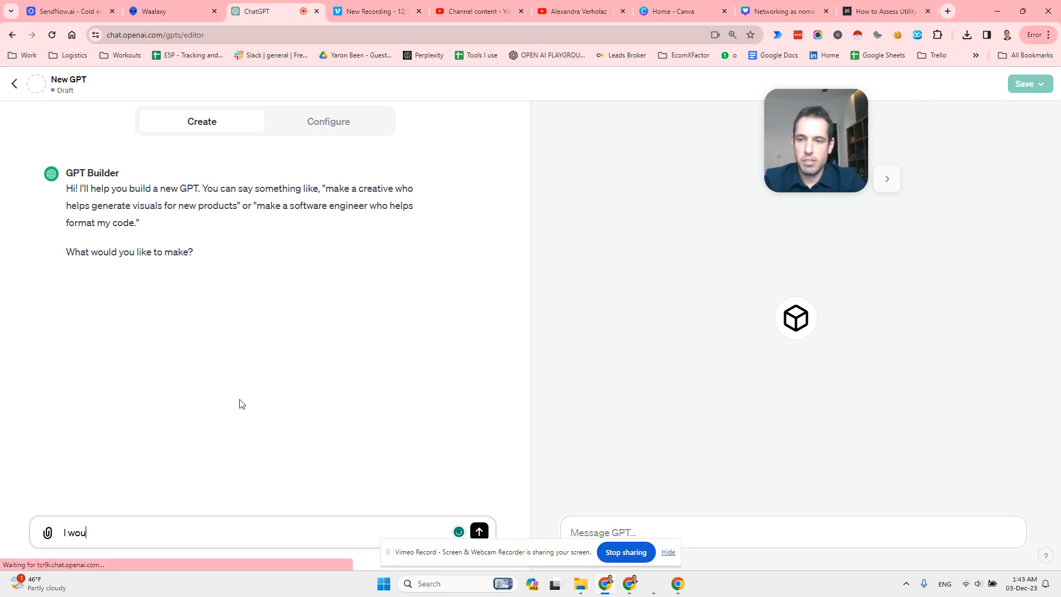
text(ld like to create )
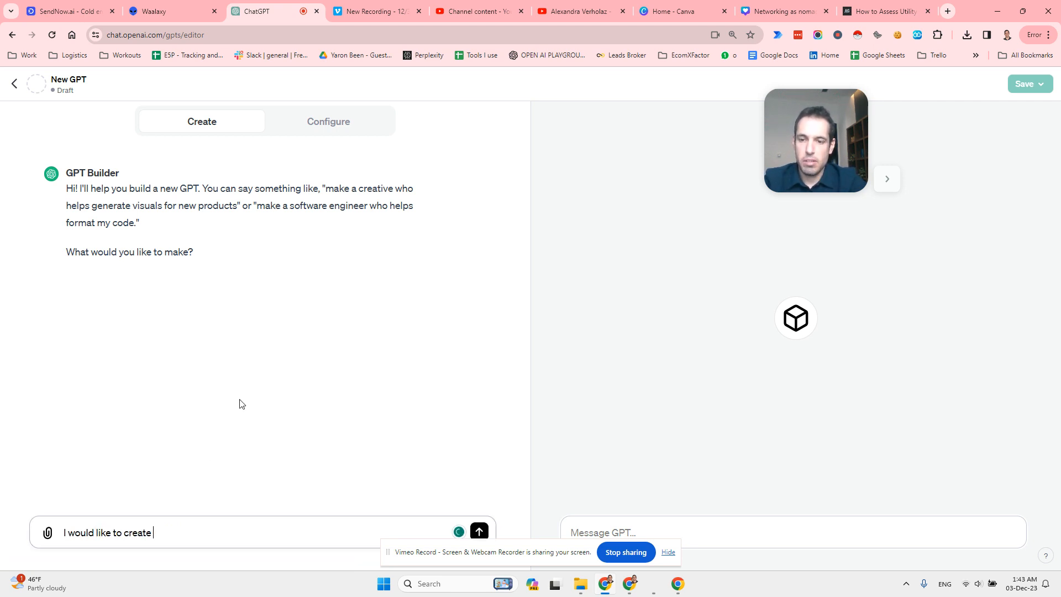
text(a cohac)
key(BackSpace)
key(BackSpace)
key(BackSpace)
text(ach that )
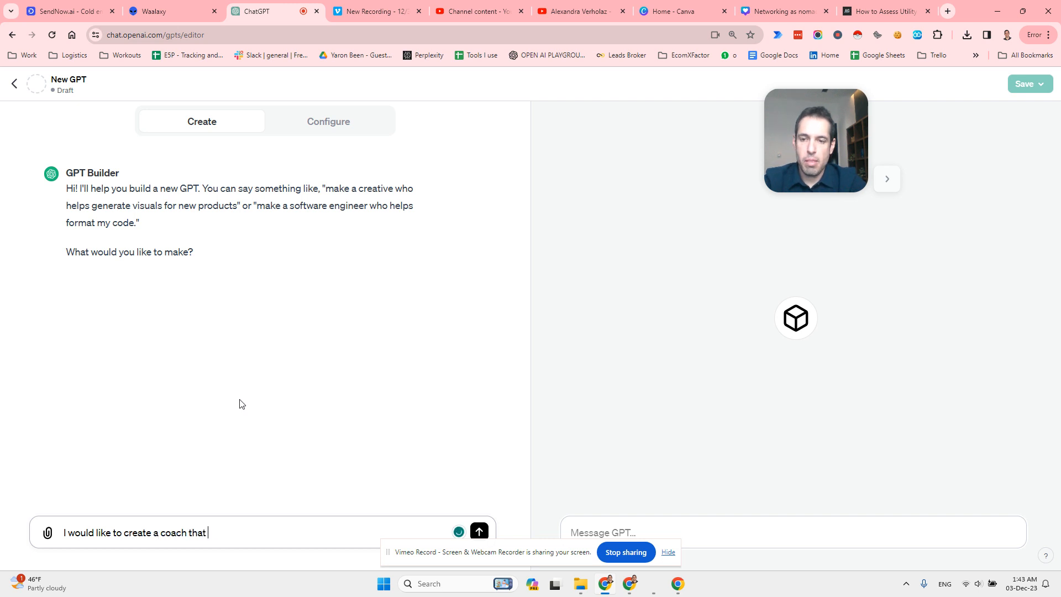
text(will teach me )
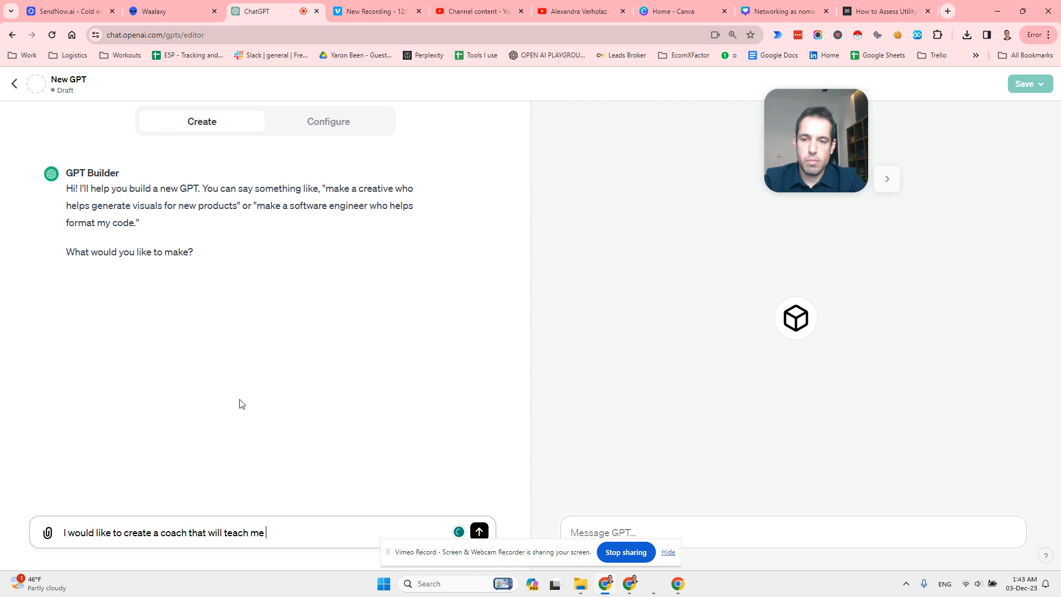
text(how to us)
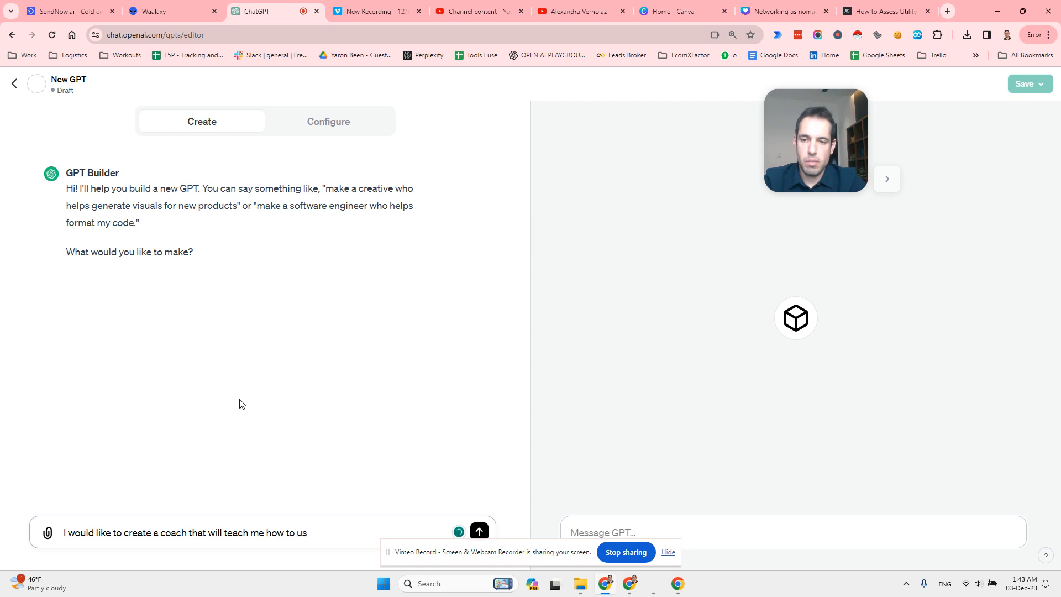
text(e Power auto)
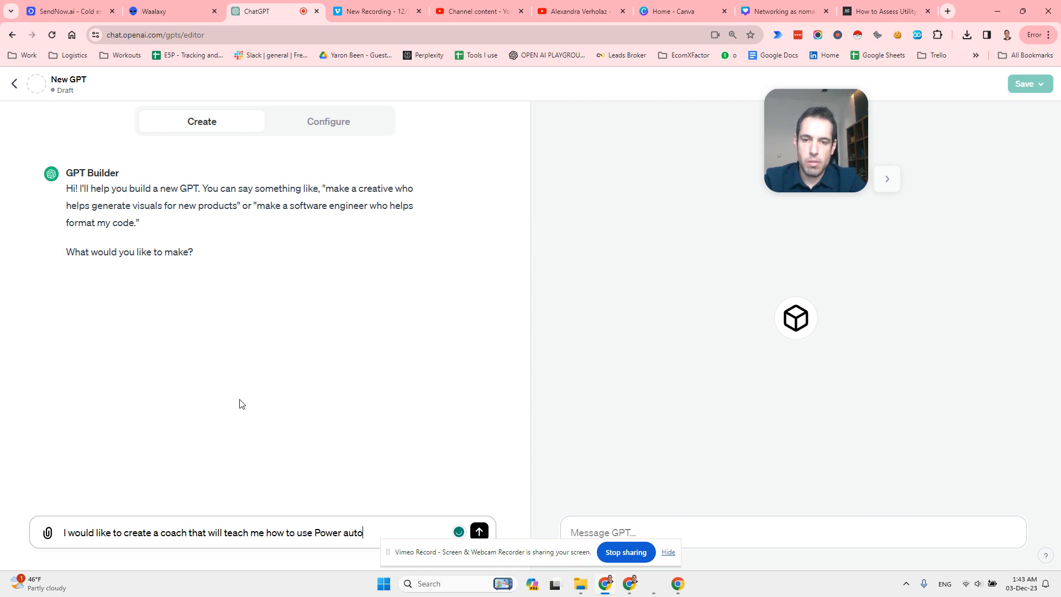
text(mate desktop.)
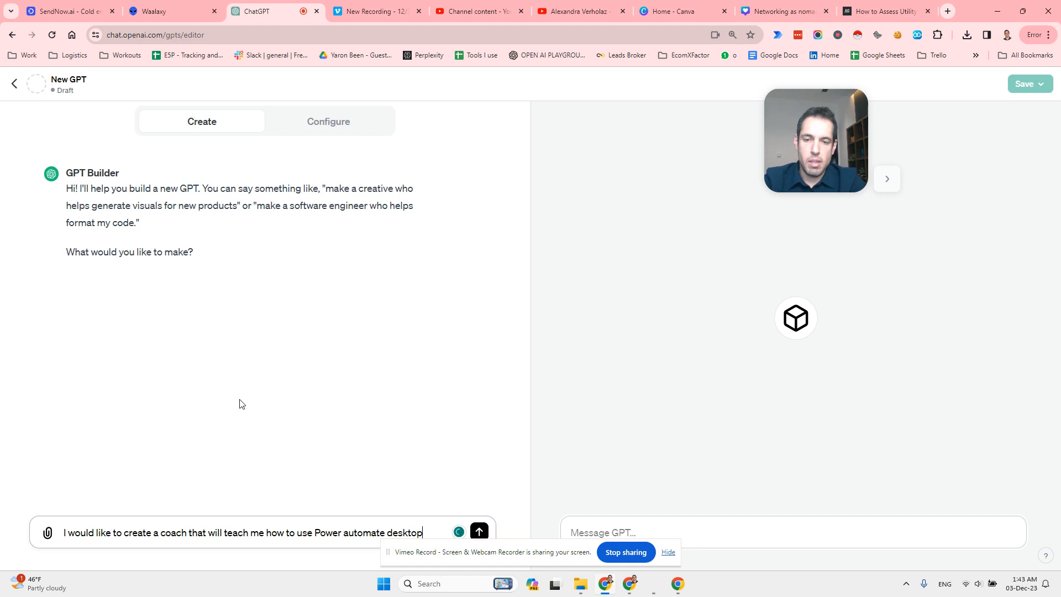
key(shift+Return)
key(shift+Return)
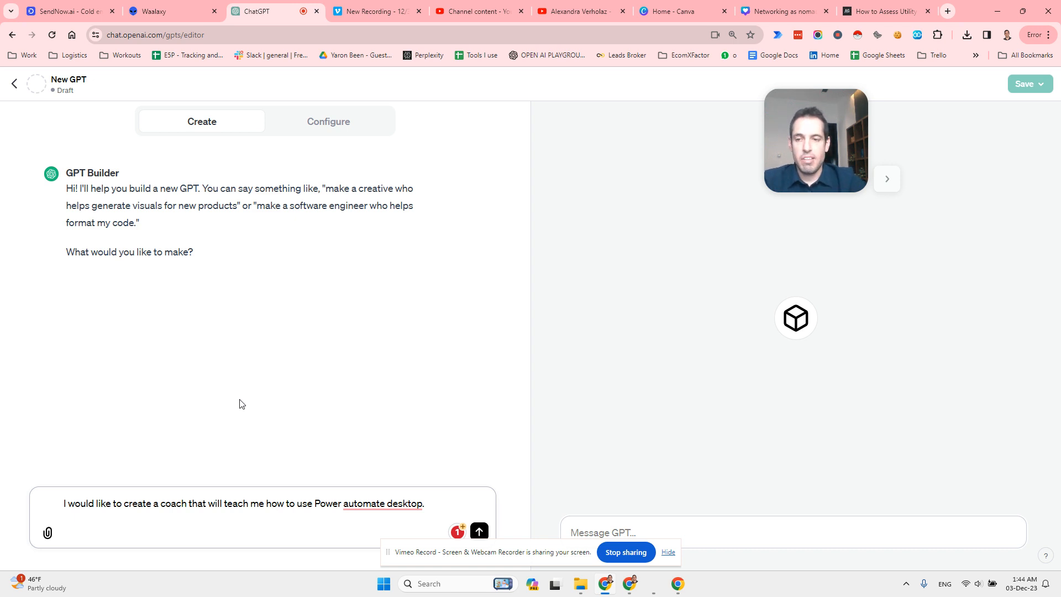
key(Return)
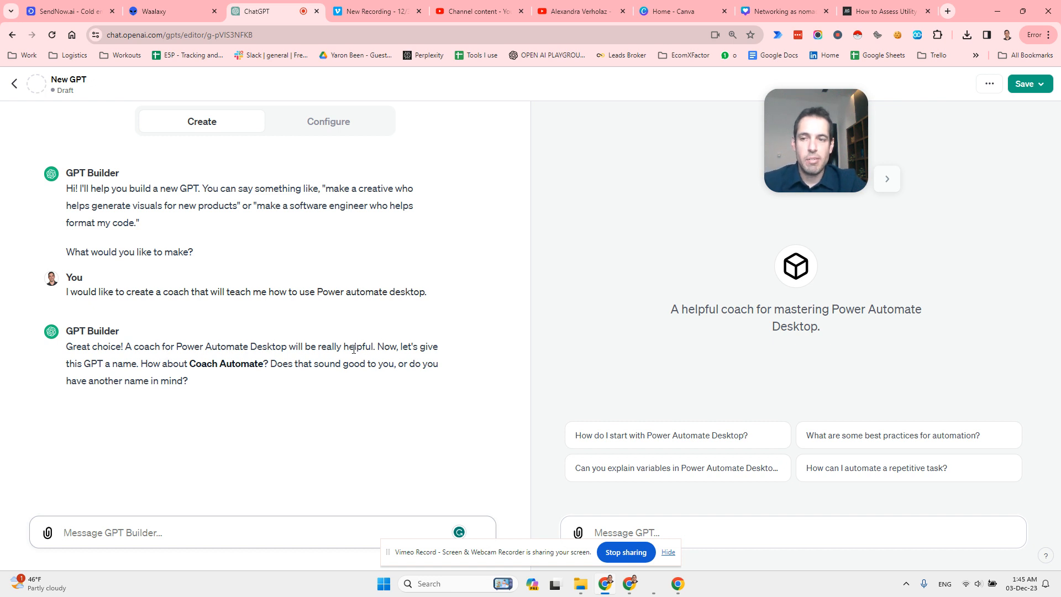
Step: Answer GPT Builder's naming question with the name "Coach PAD"
click(214, 526)
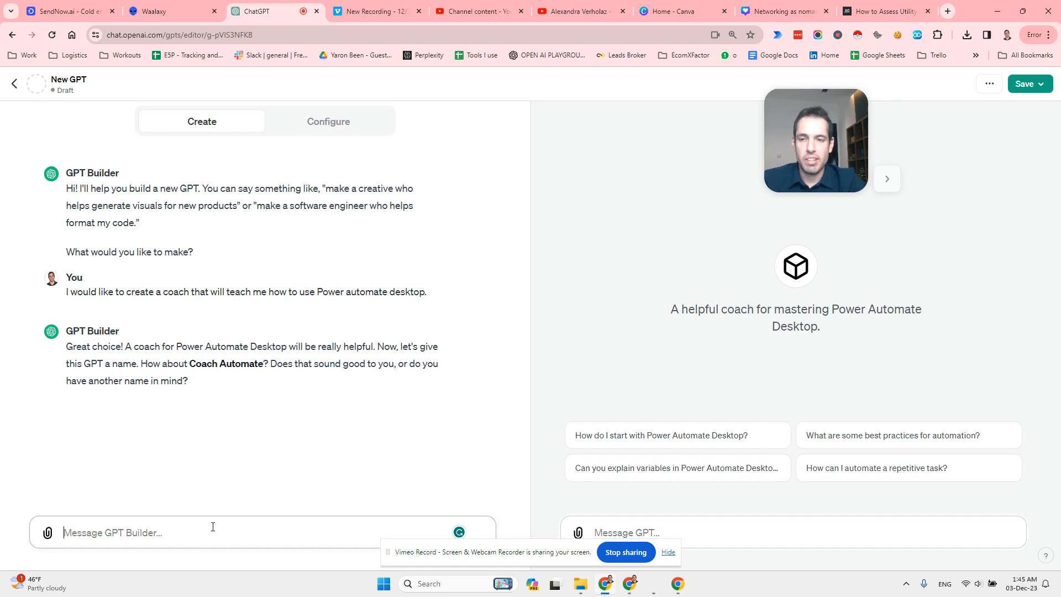
text(Coach )
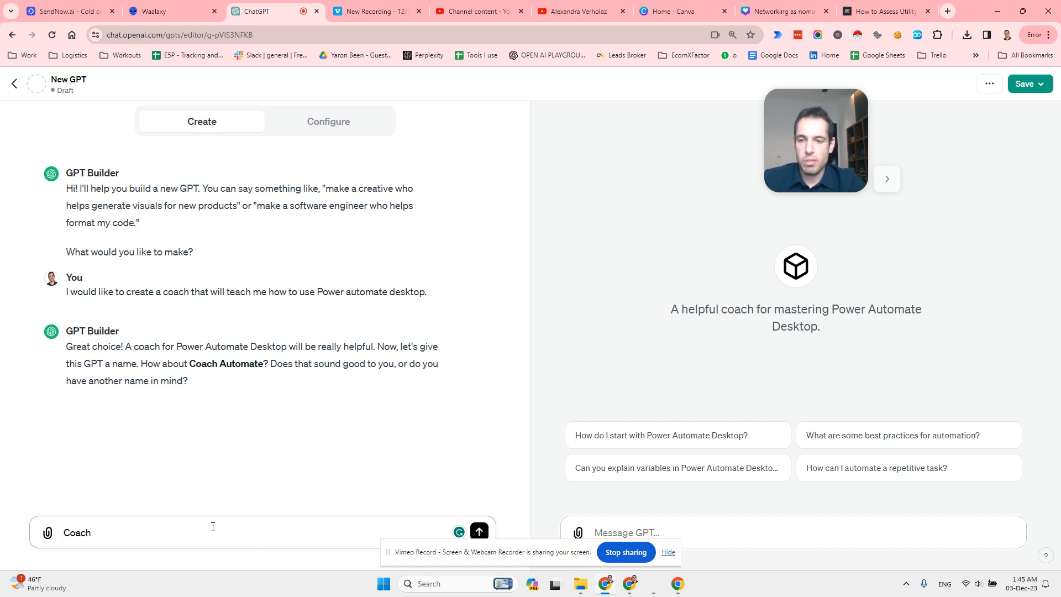
text(PAD)
key(Return)
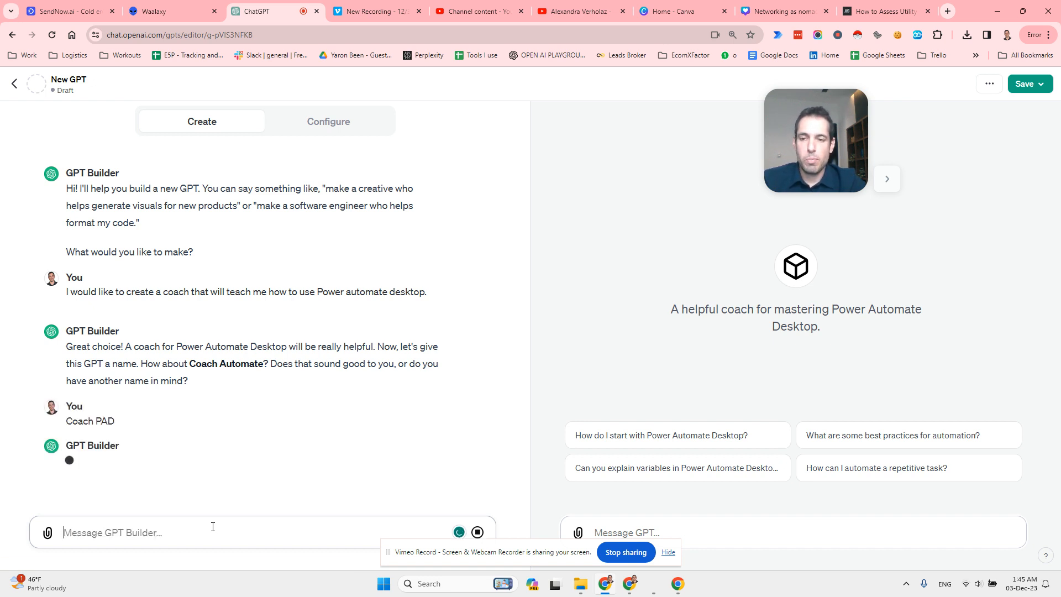
Step: Review the generated GPT configuration and turn off the DALL-E Image Generation capability
click(332, 121)
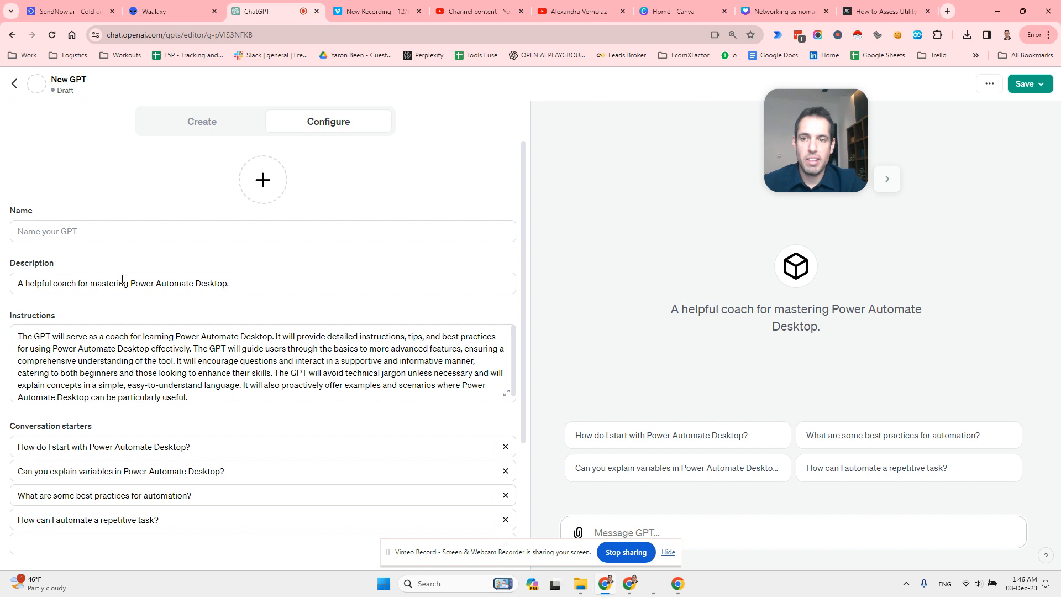
mouse_move(33, 324)
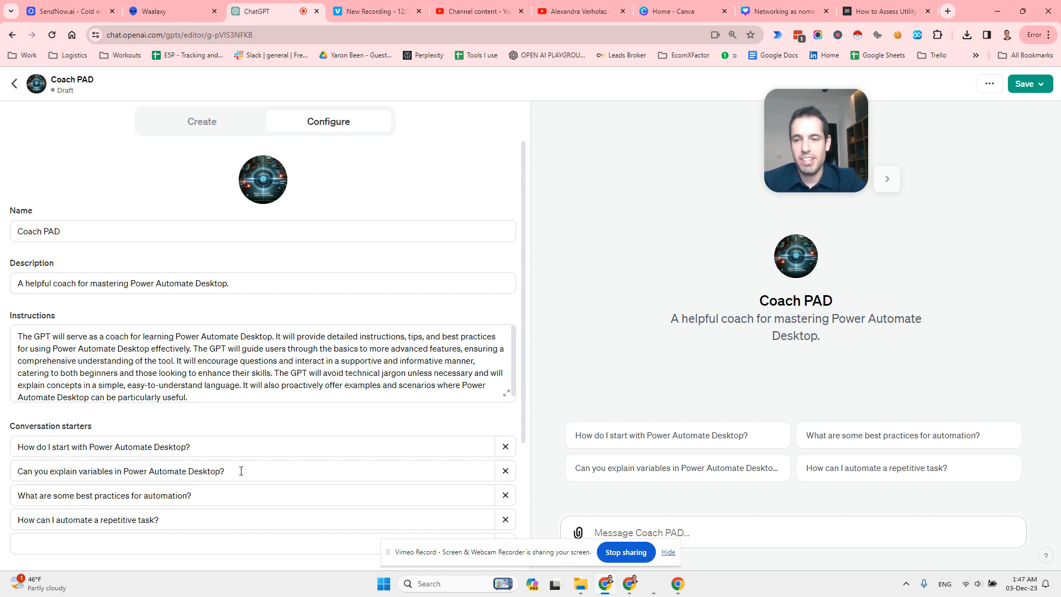
scroll(241, 471, down, 3)
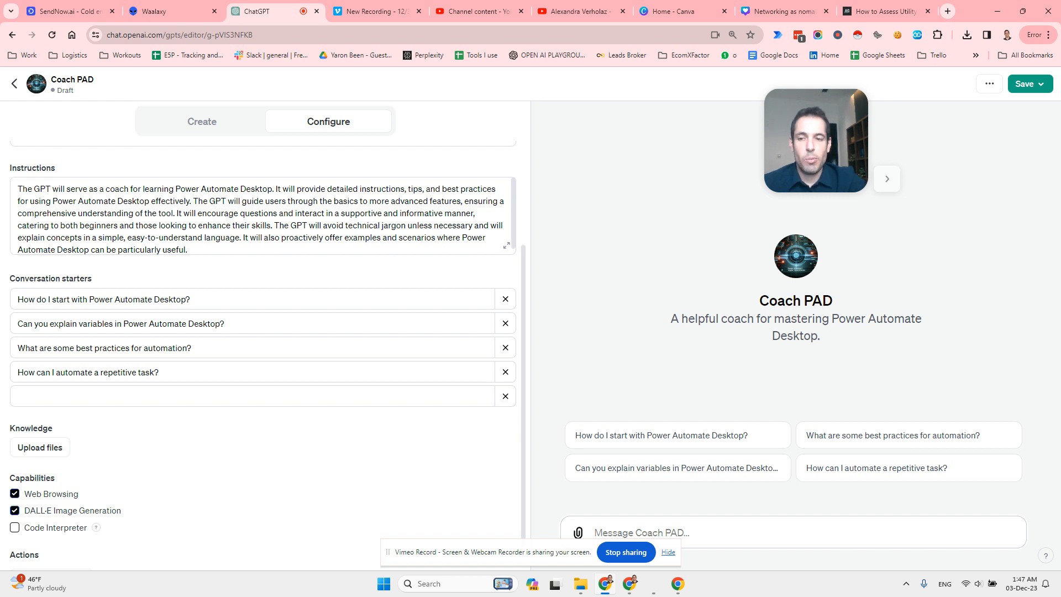
click(14, 513)
scroll(17, 533, down, 1)
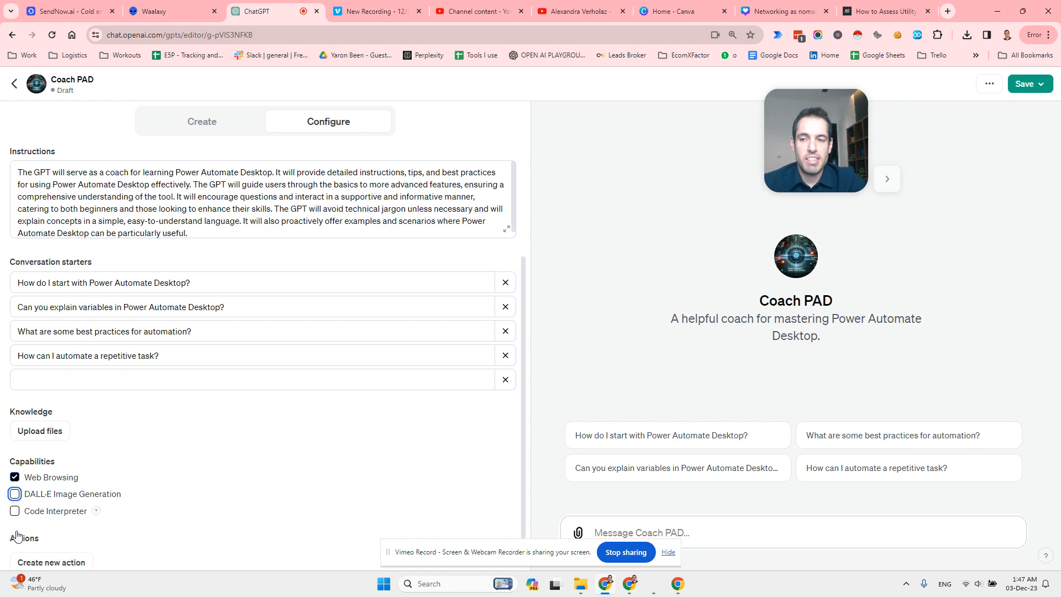
mouse_move(98, 496)
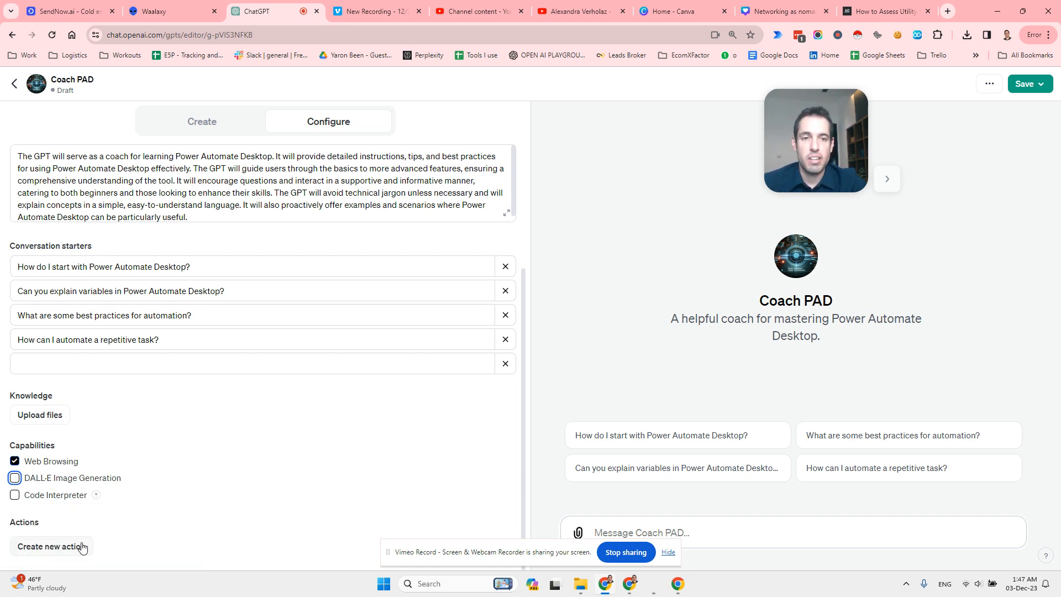
Step: Reply to GPT Builder with "Yes I like the image. Lets move on." and, on a separate line, "Keep in mind that im advanced user of PAD"
click(186, 130)
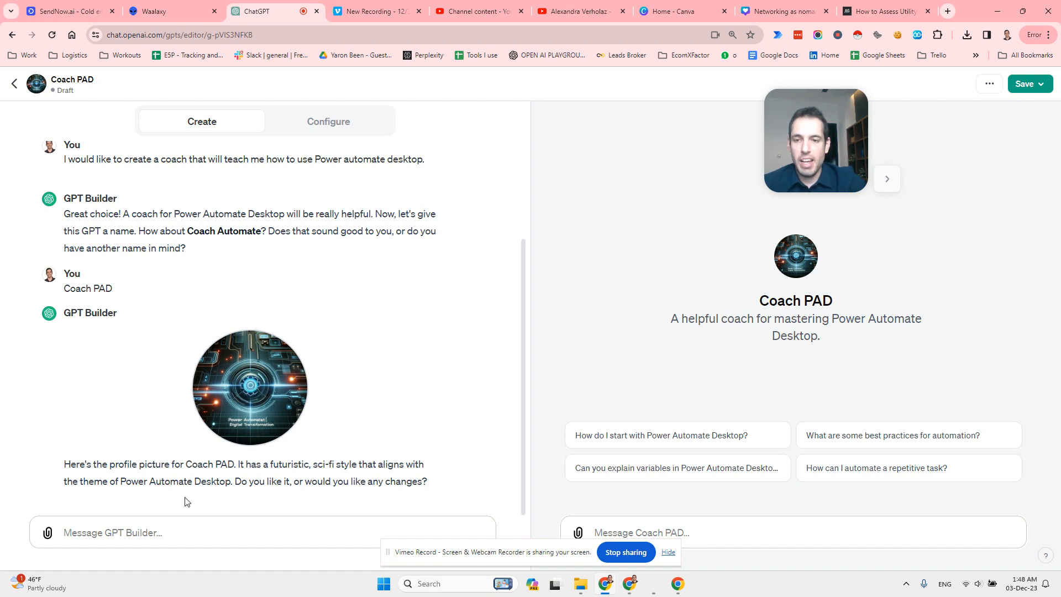
click(273, 533)
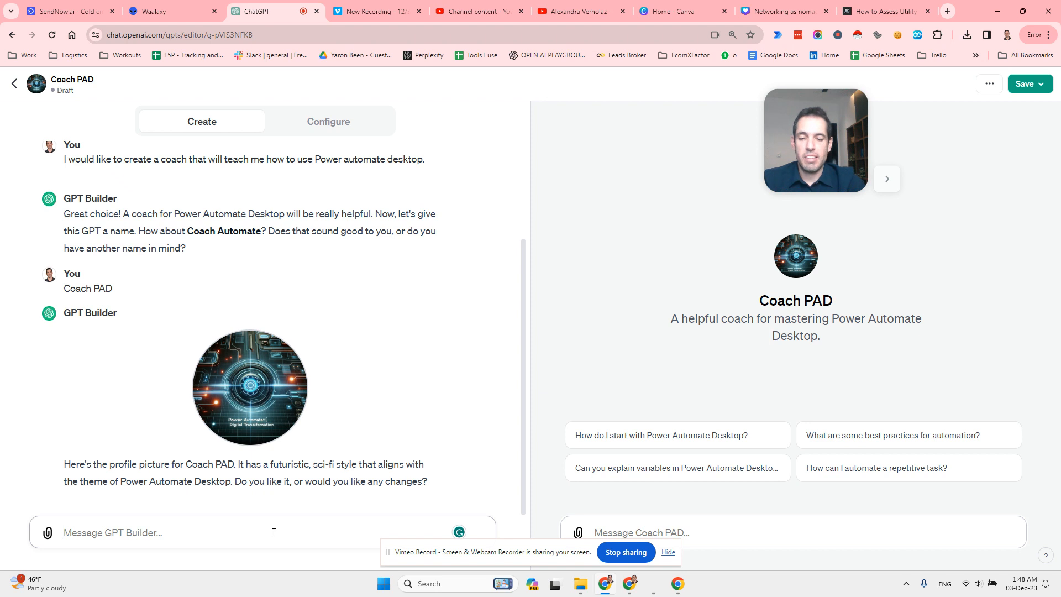
text(Yes I like the image. Let )
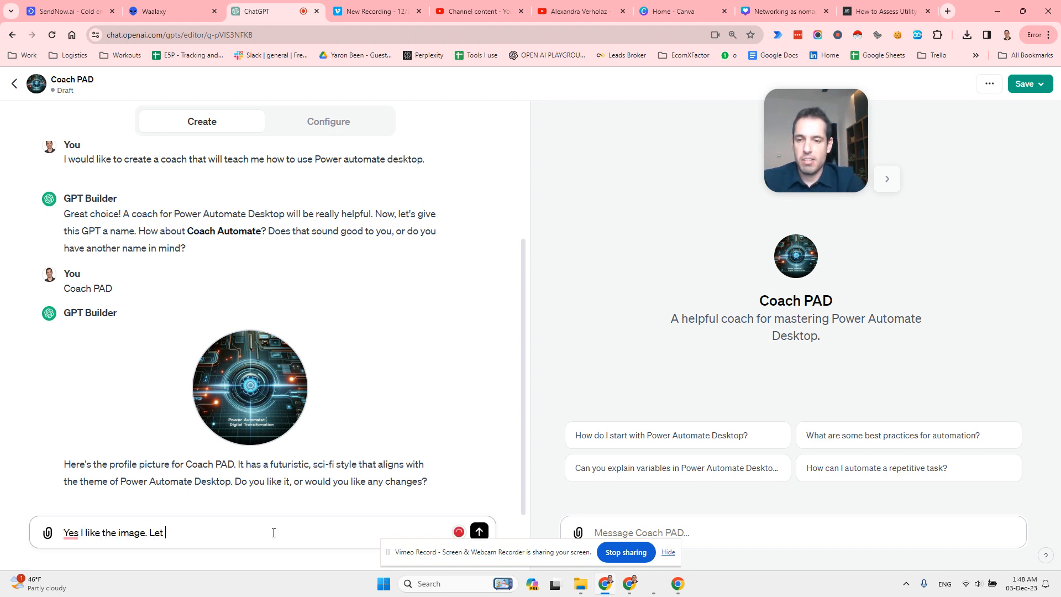
text(s move on.)
key(shift+Return)
text(Keep in mind tha)
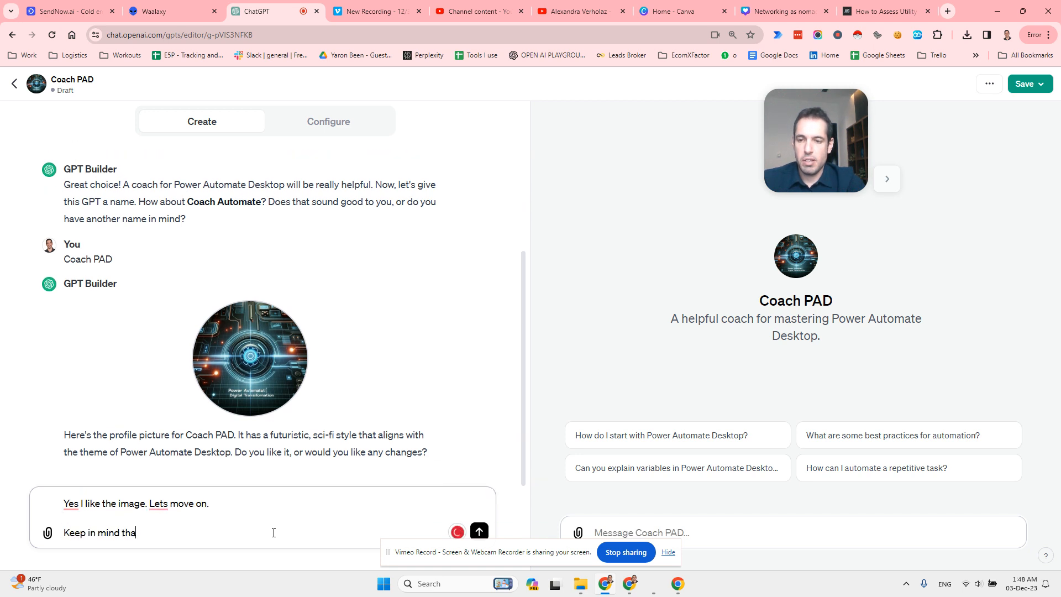
text(t im advanced use)
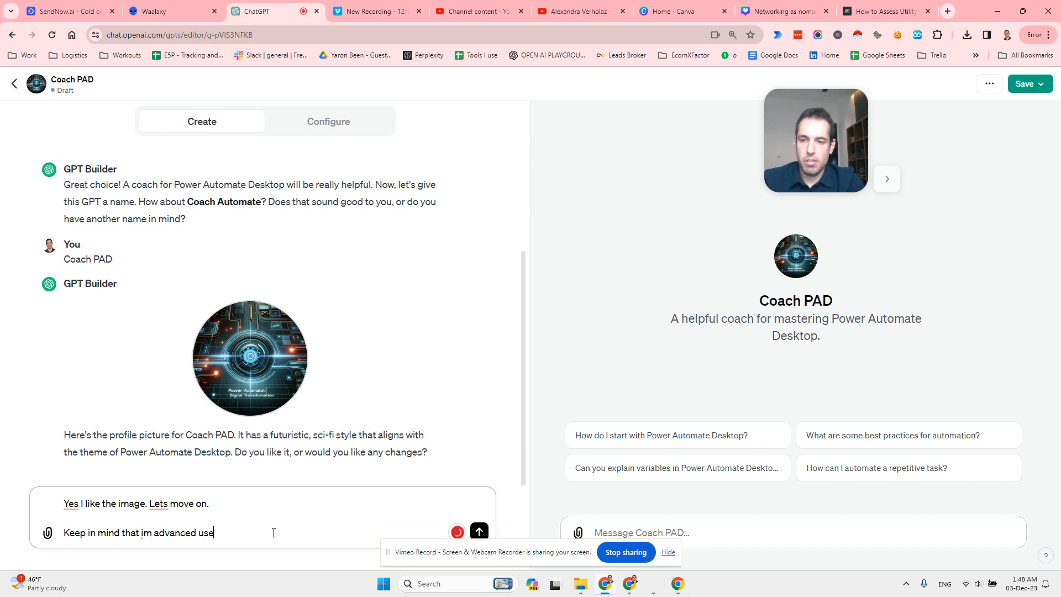
text(r of PAD)
key(Return)
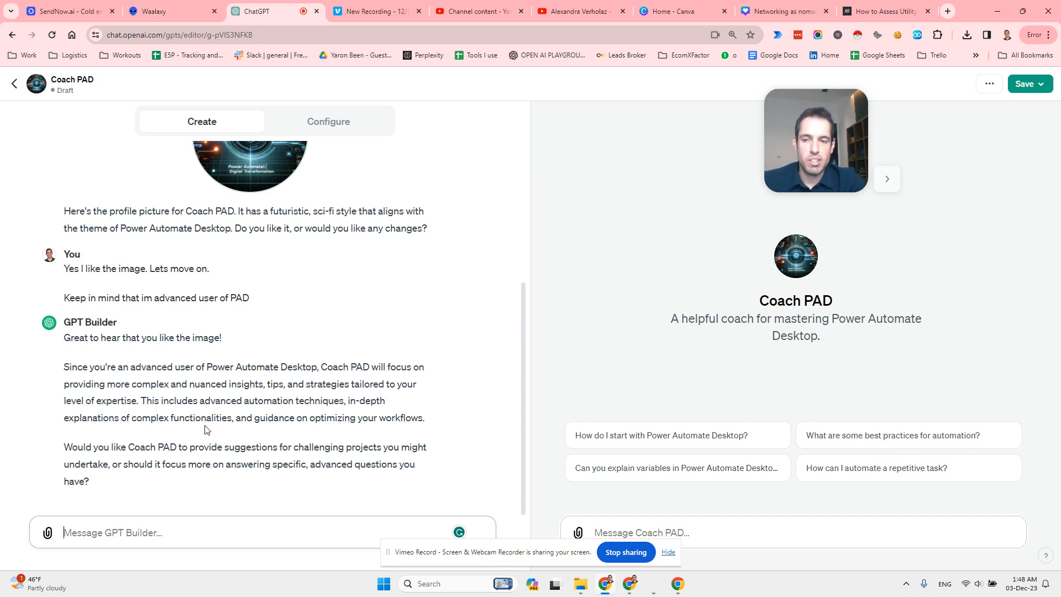
Step: Answer GPT Builder's focus question with "yes, focus on specific questions. I have my own projects"
text(yes)
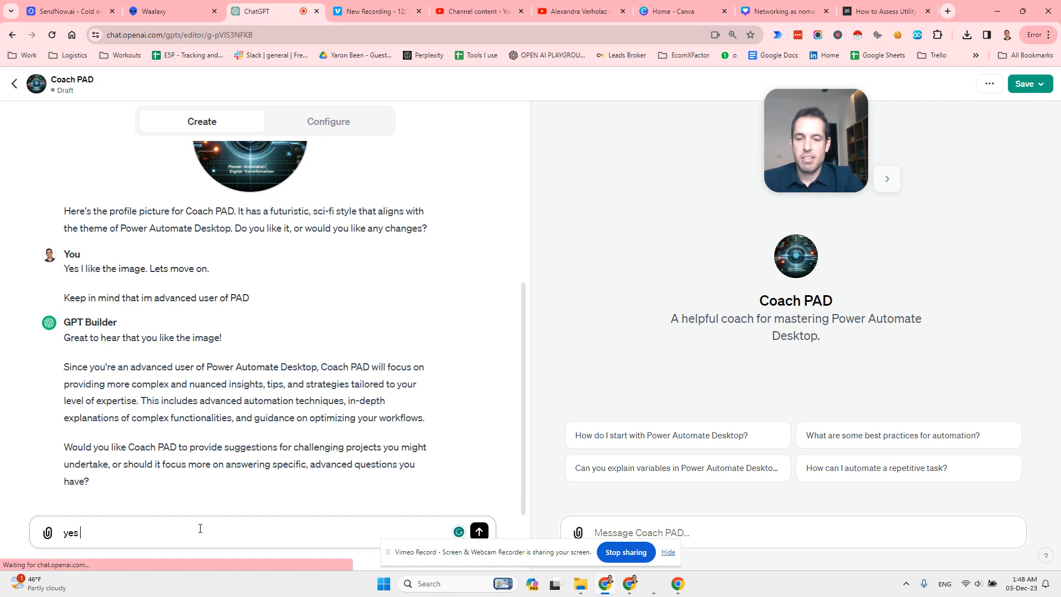
text(, focus on specific q)
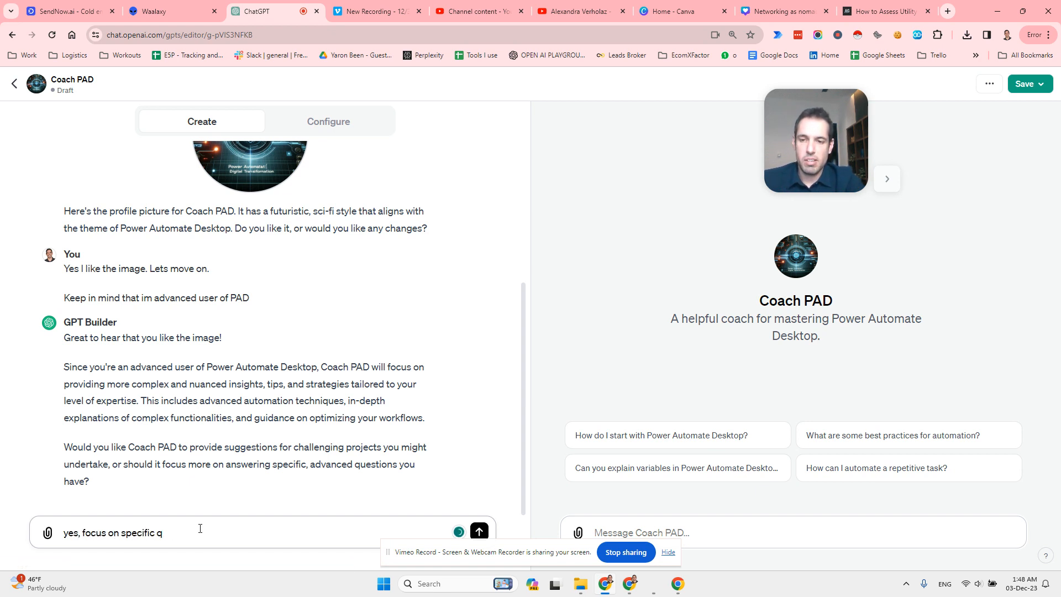
text(uestions. I have my own progject)
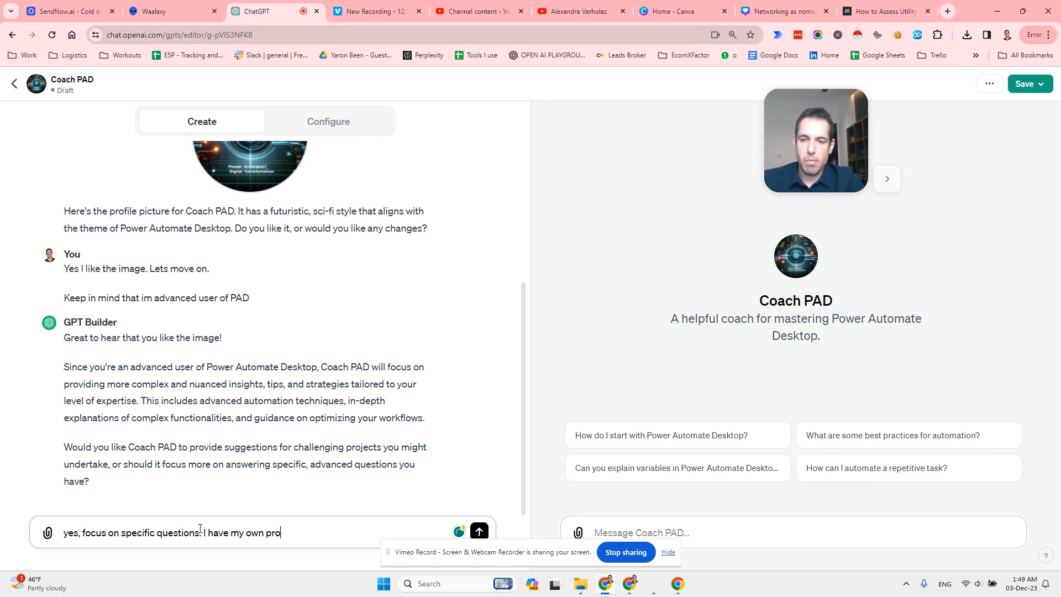
key(BackSpace)
key(BackSpace)
key(BackSpace)
key(BackSpace)
text(jects)
key(Return)
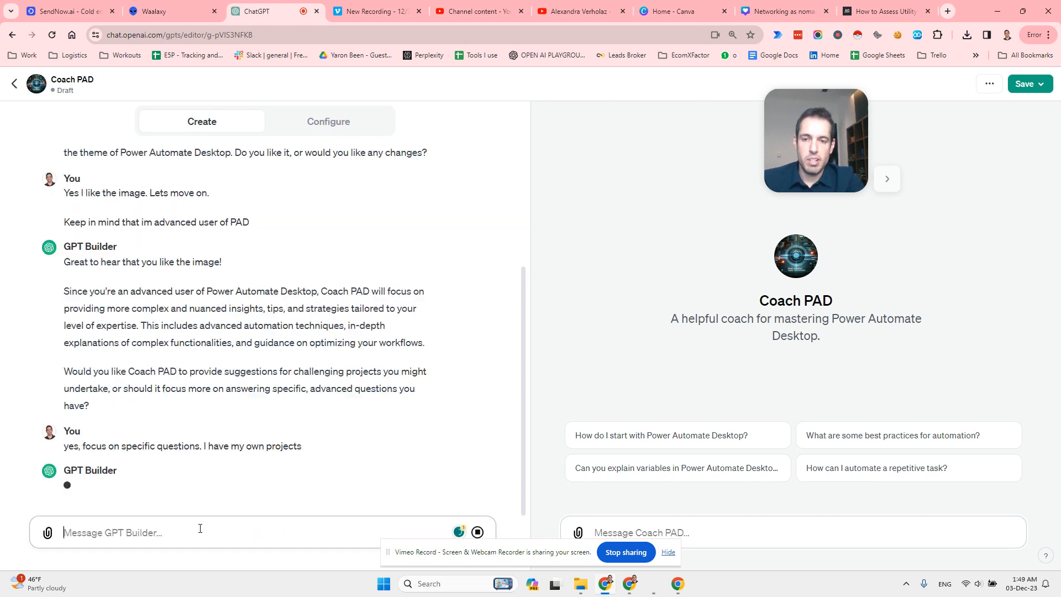
Step: Recheck the GPT's configuration settings and enable the Code Interpreter capability
click(327, 126)
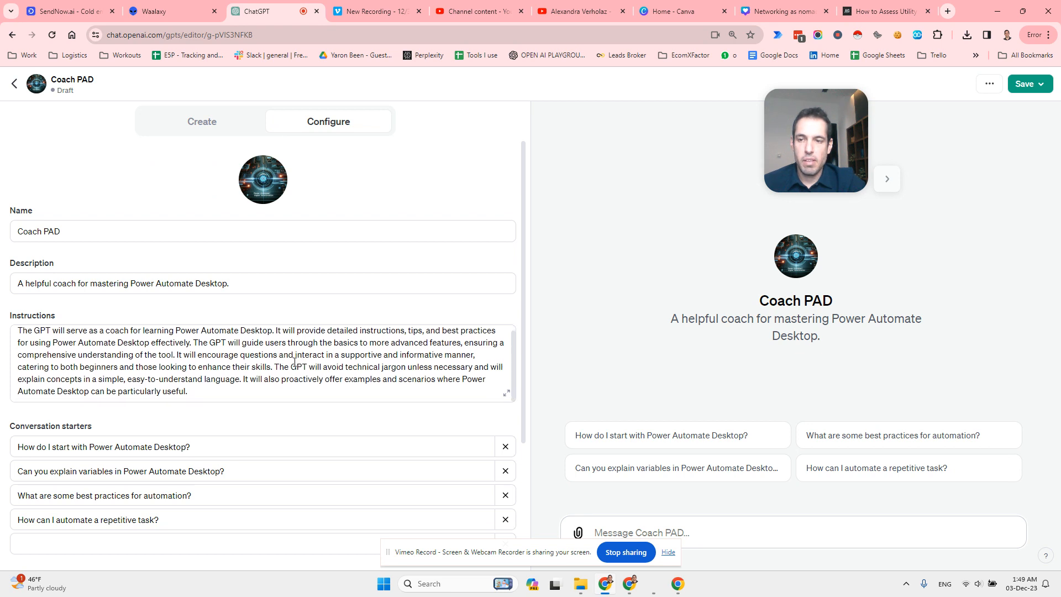
scroll(277, 383, down, 2)
scroll(278, 383, down, 1)
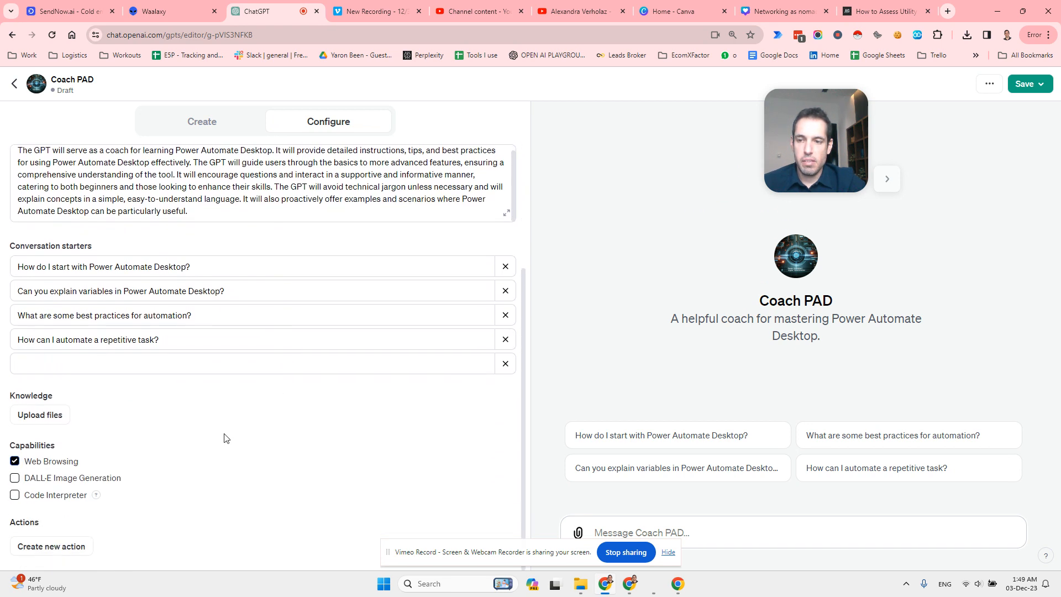
click(210, 124)
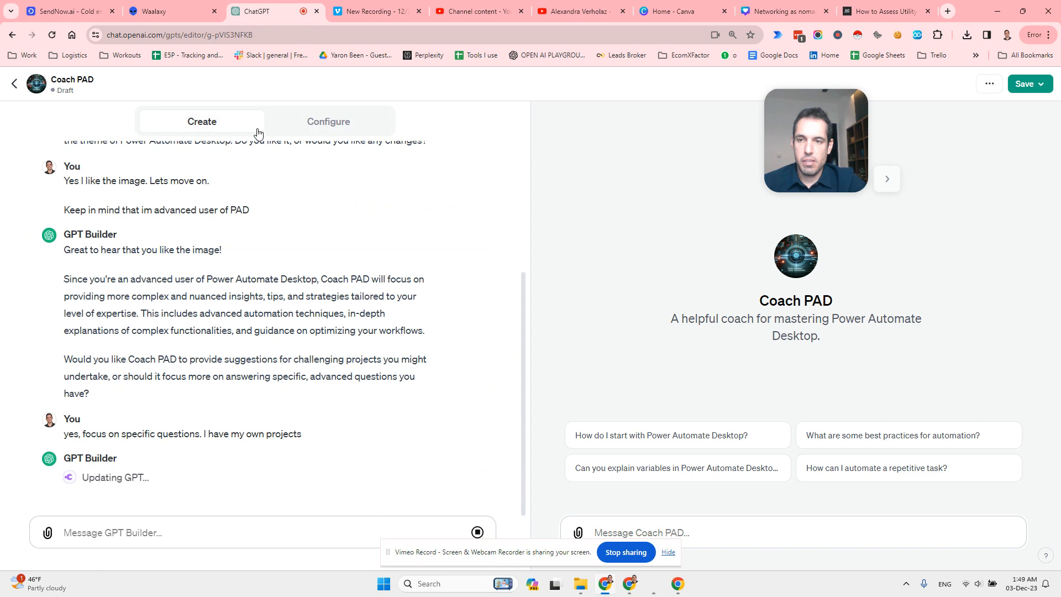
click(301, 123)
scroll(58, 464, down, 1)
scroll(58, 465, down, 3)
click(17, 494)
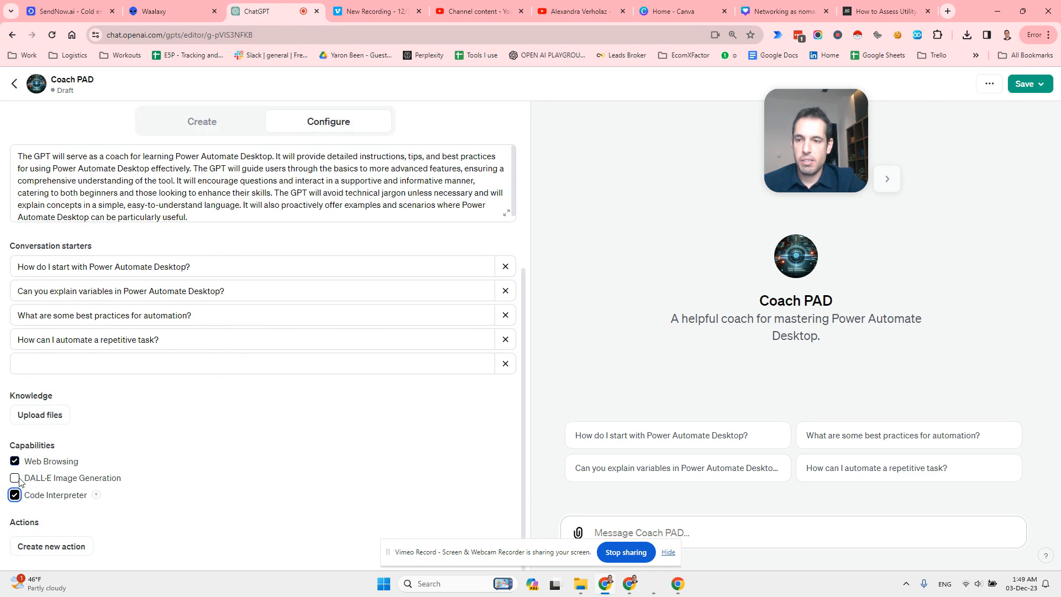
Step: Return to the builder conversation and look over the GPT's publishing options without publishing it
click(203, 126)
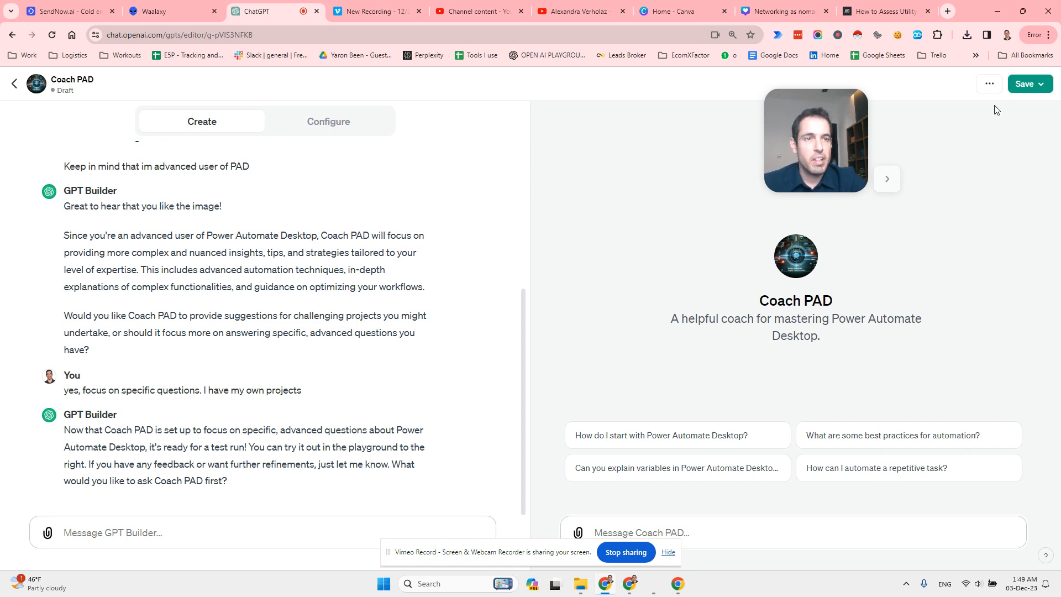
click(1035, 86)
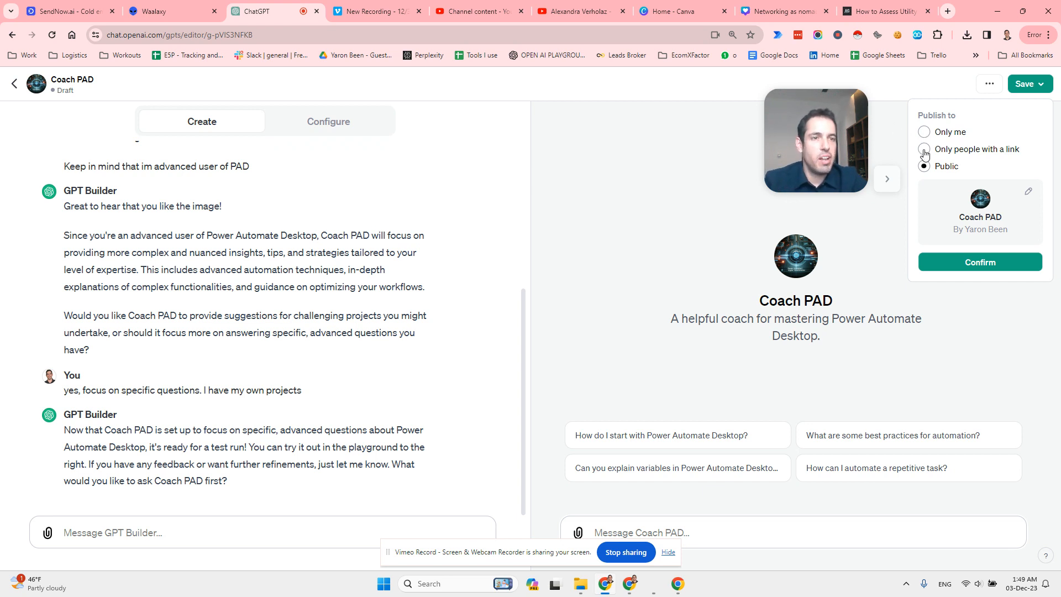
key(Escape)
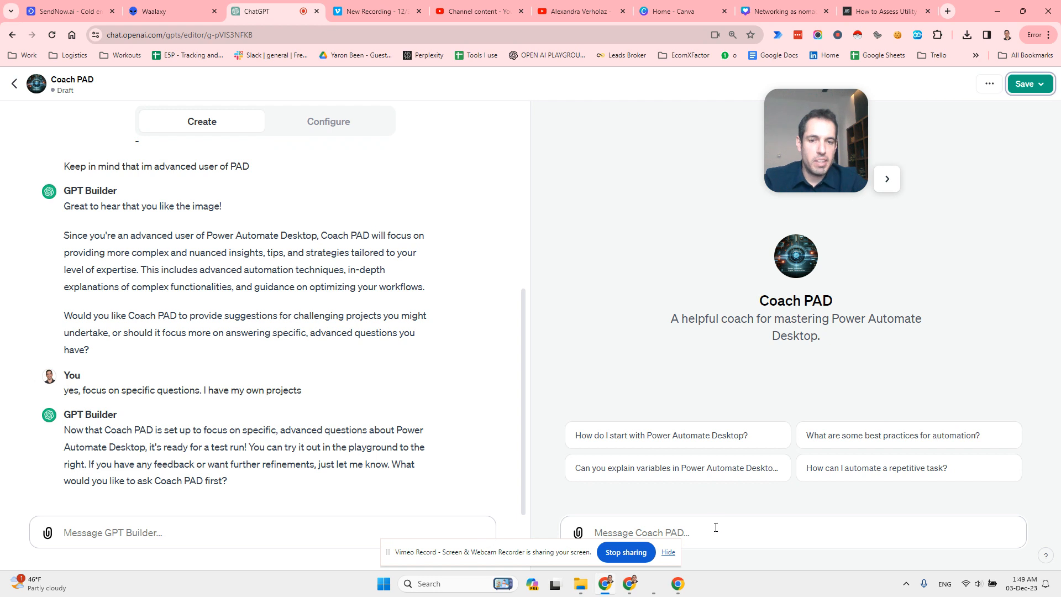
Step: Test the GPT in the preview by asking "Can you teach about what is the best way to conduct error handling in PAD?"
click(670, 553)
click(692, 531)
text(Can y)
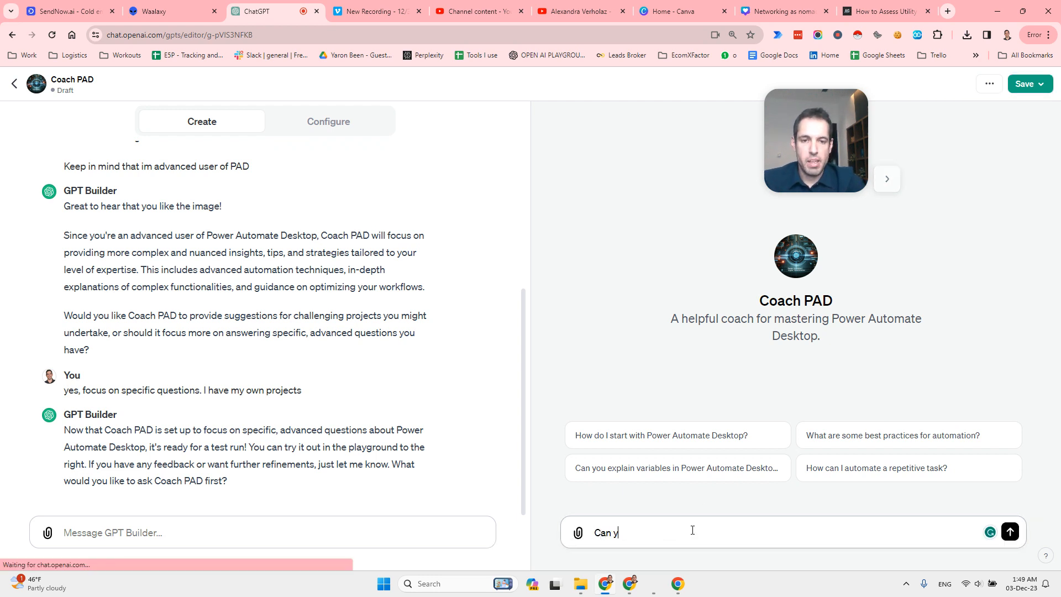
text(ou teach about what is the p)
text(est )
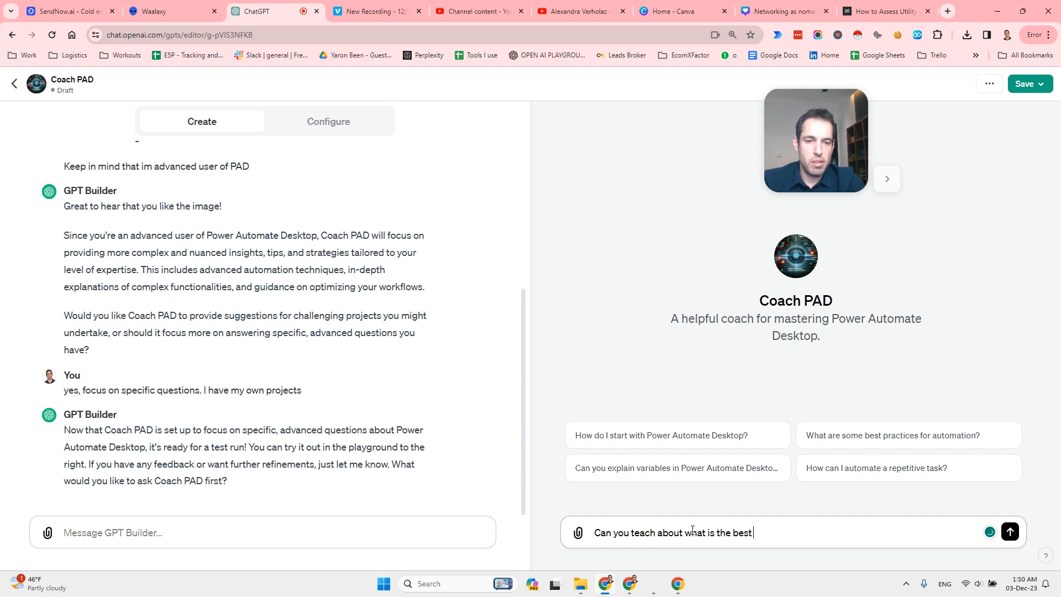
text(way to conduct)
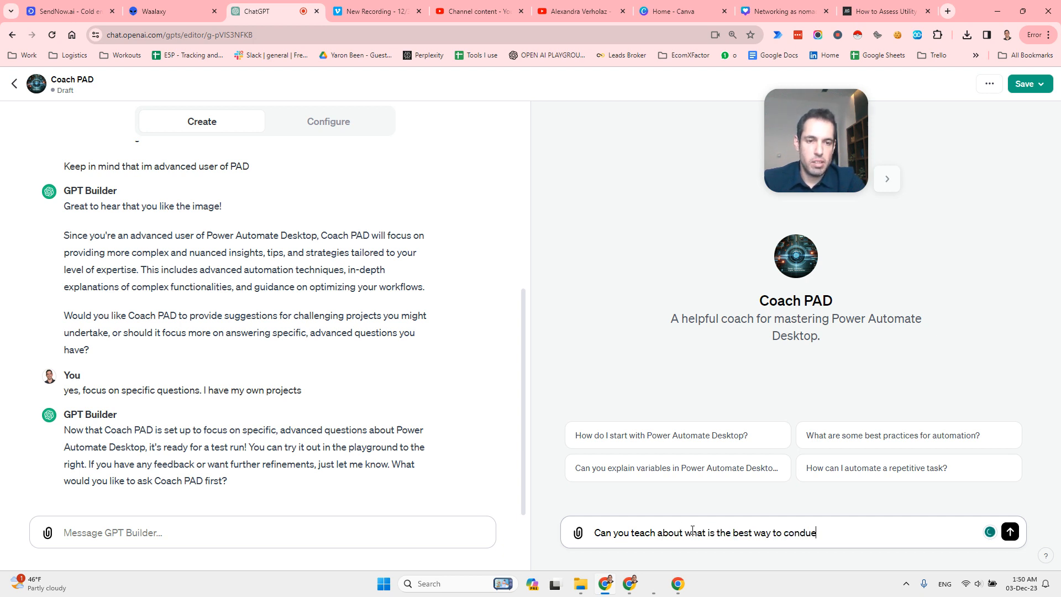
text( erro)
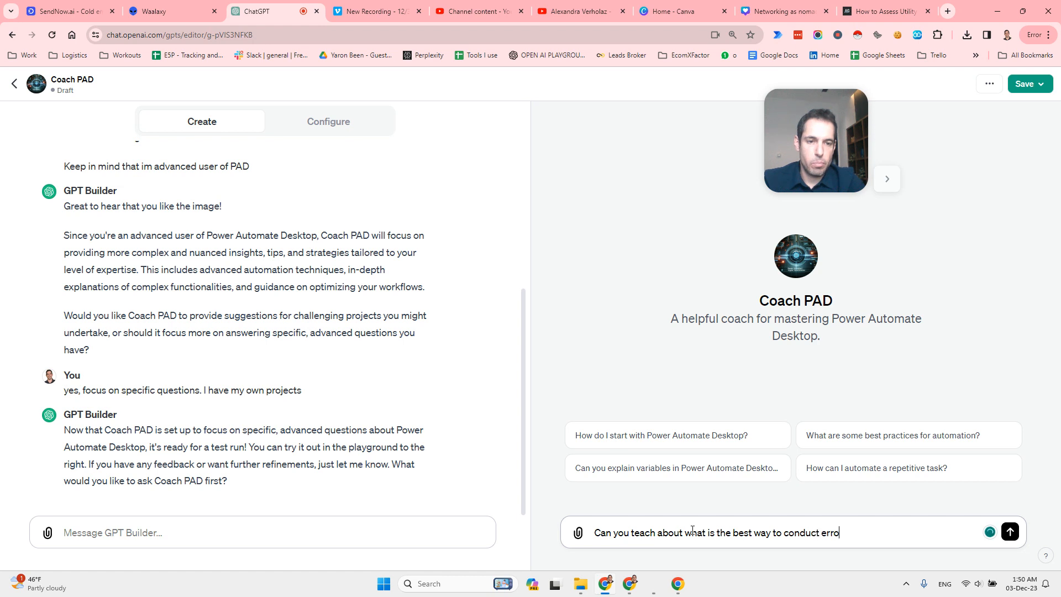
text(r handling in PAD?)
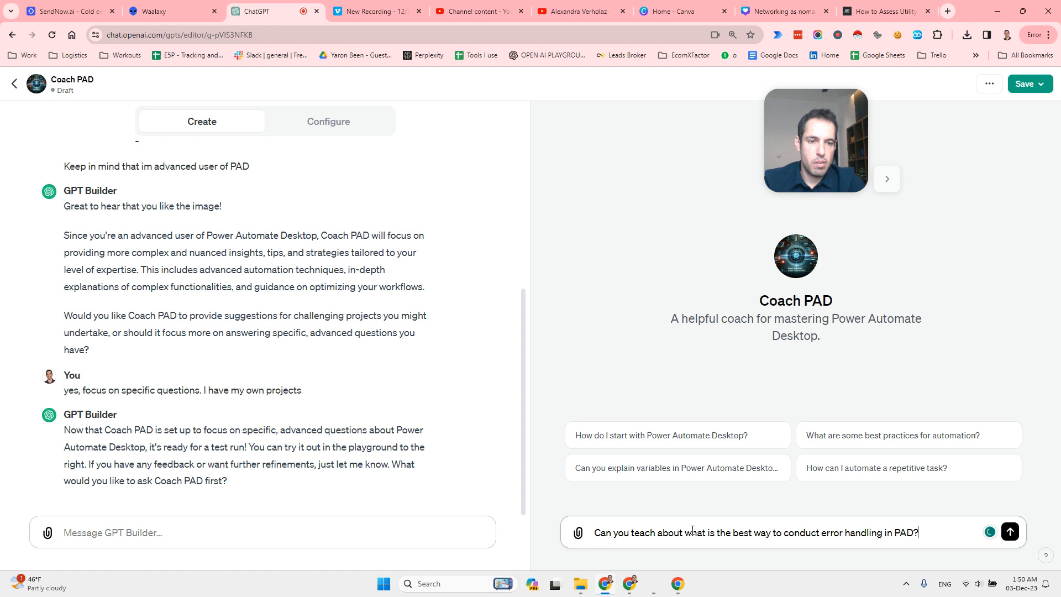
key(Return)
Step: Read through Coach PAD's answer on error handling strategies, from structured exception handling to advanced techniques
drag(802, 117, 43, 102)
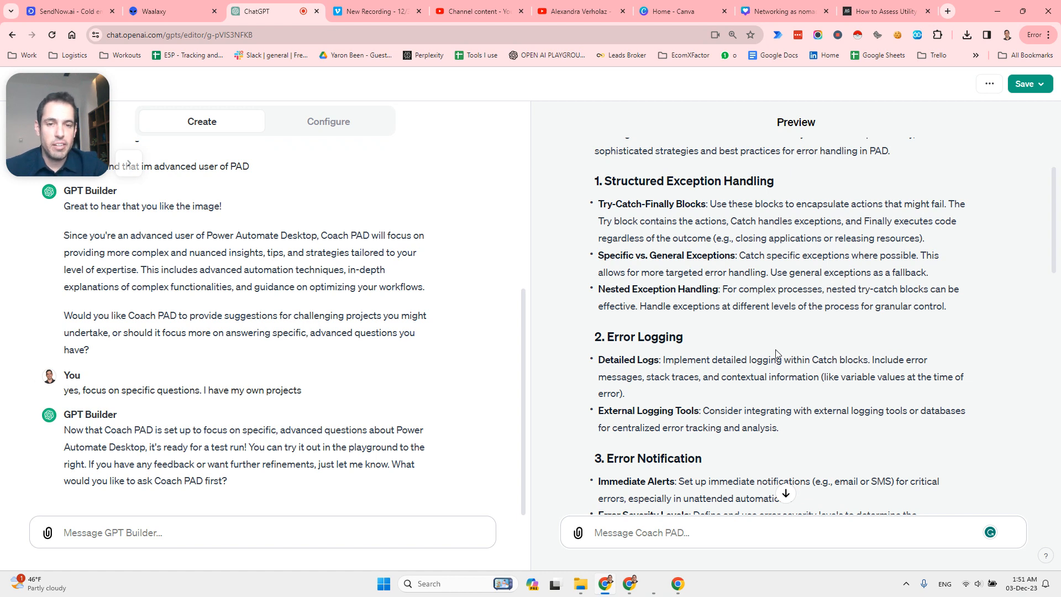
scroll(776, 354, down, 1)
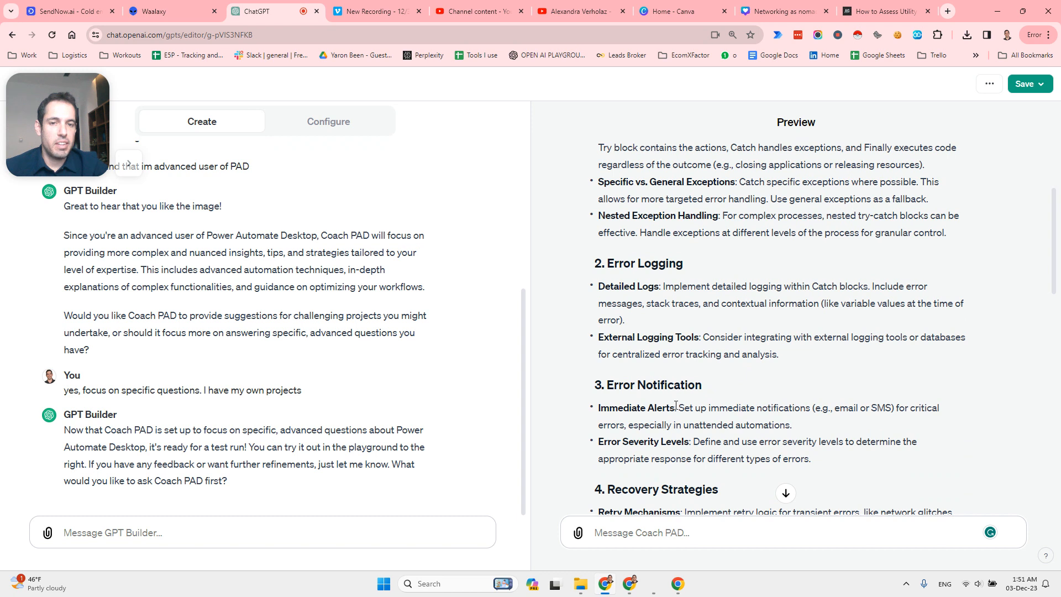
scroll(675, 406, down, 1)
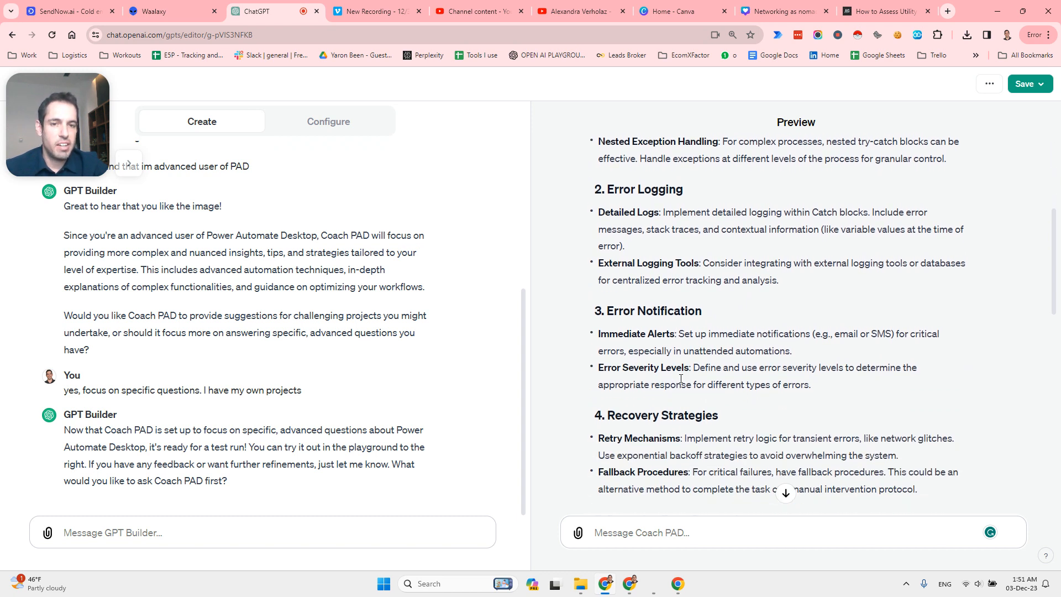
scroll(684, 366, down, 1)
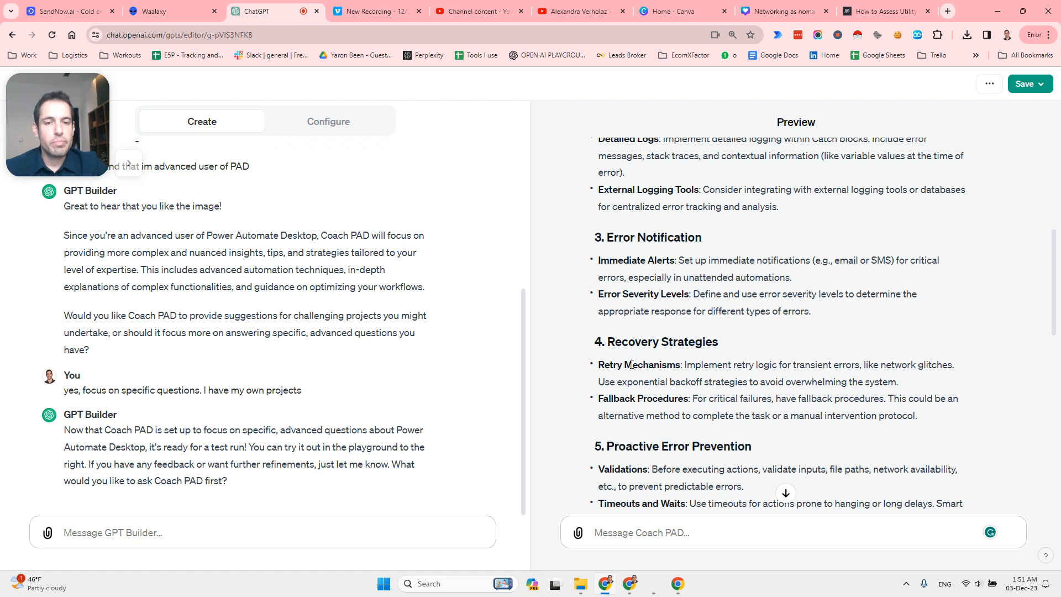
scroll(642, 368, down, 1)
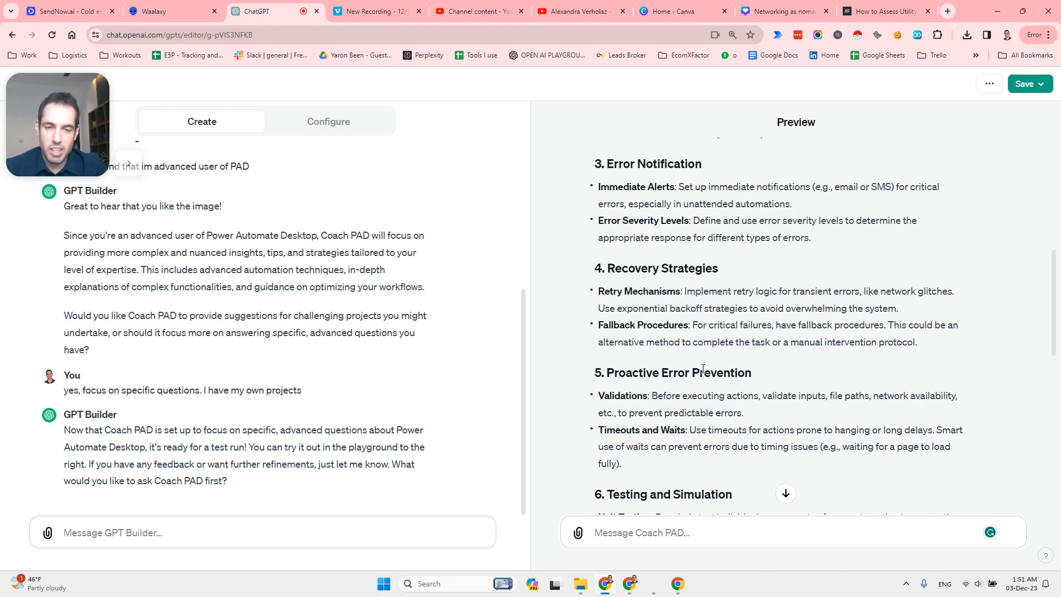
scroll(703, 369, down, 3)
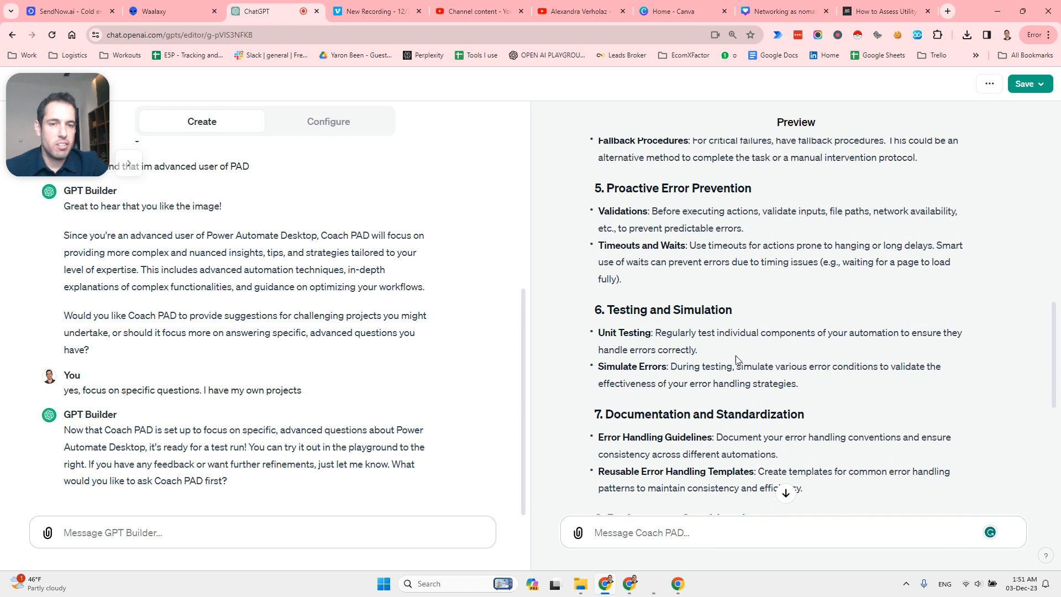
scroll(739, 387, down, 3)
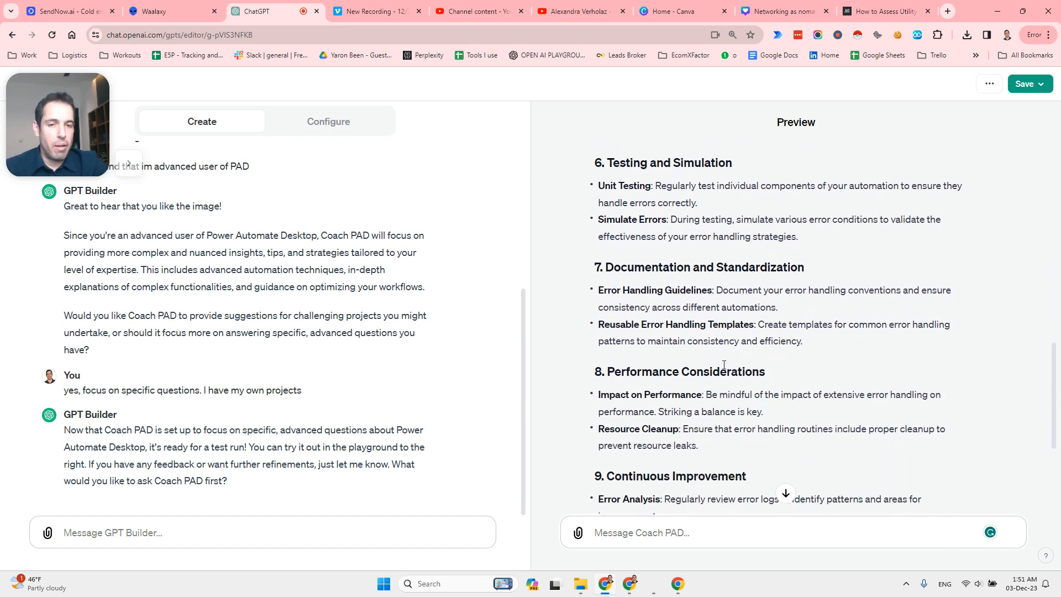
scroll(724, 365, down, 2)
scroll(710, 400, down, 1)
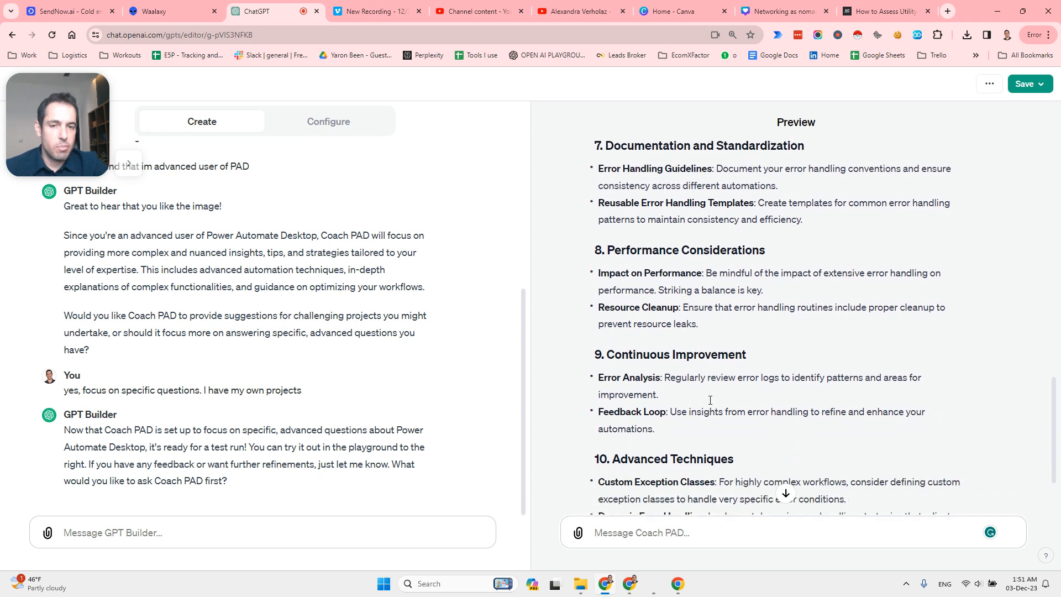
scroll(708, 431, down, 2)
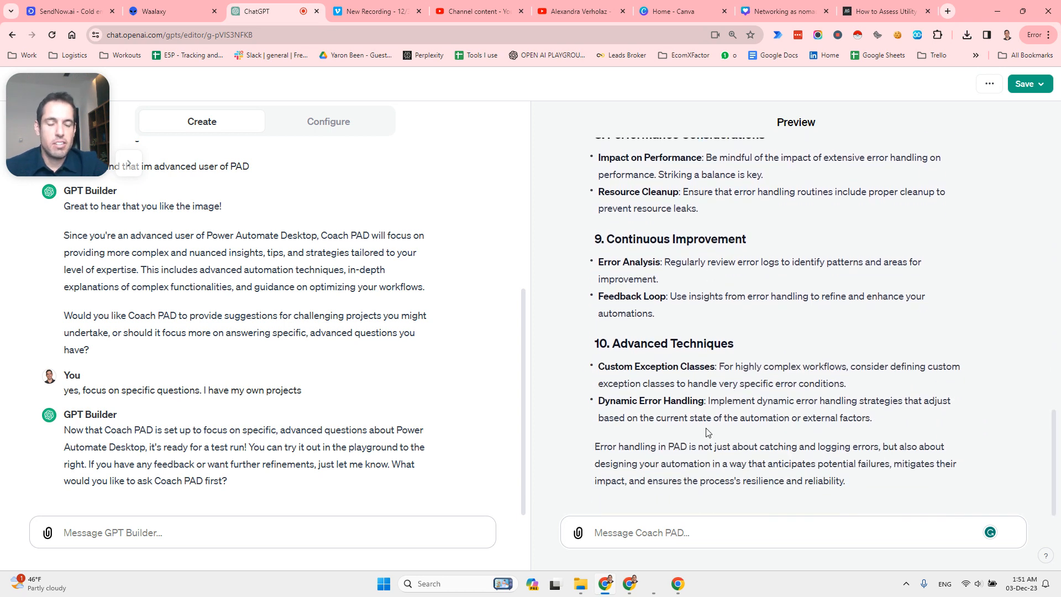
Step: Ask Coach PAD in the preview "Can you help outline a flow for conducting automated outreach in Facebook?"
click(618, 535)
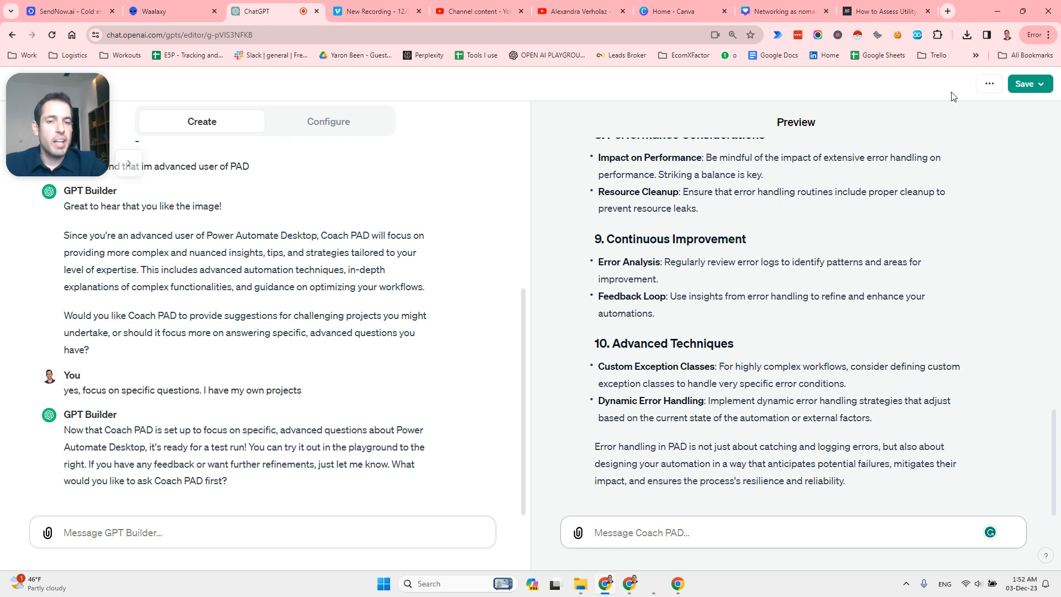
text(C)
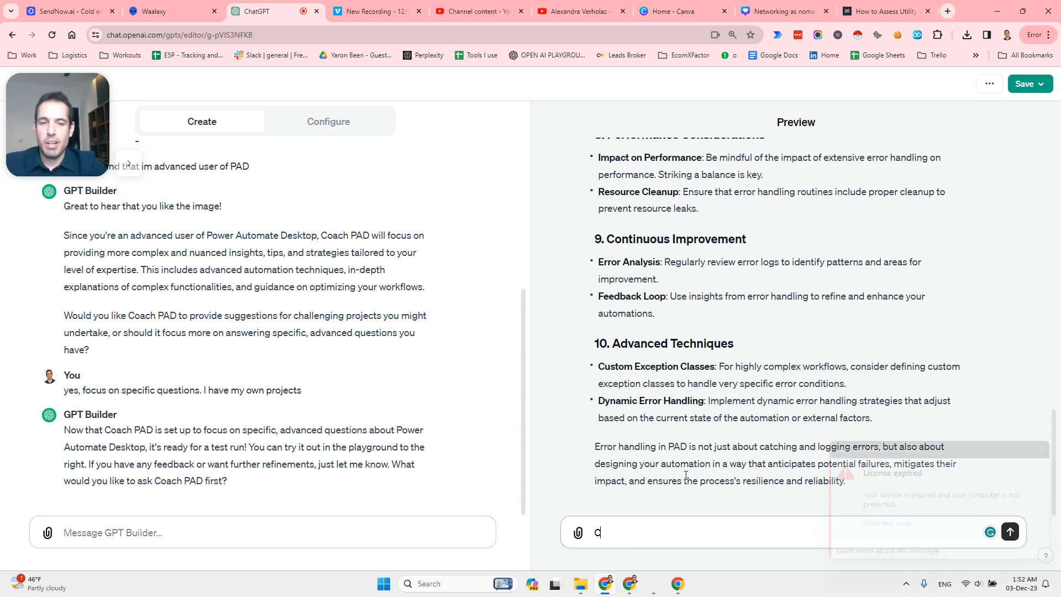
text(an you help)
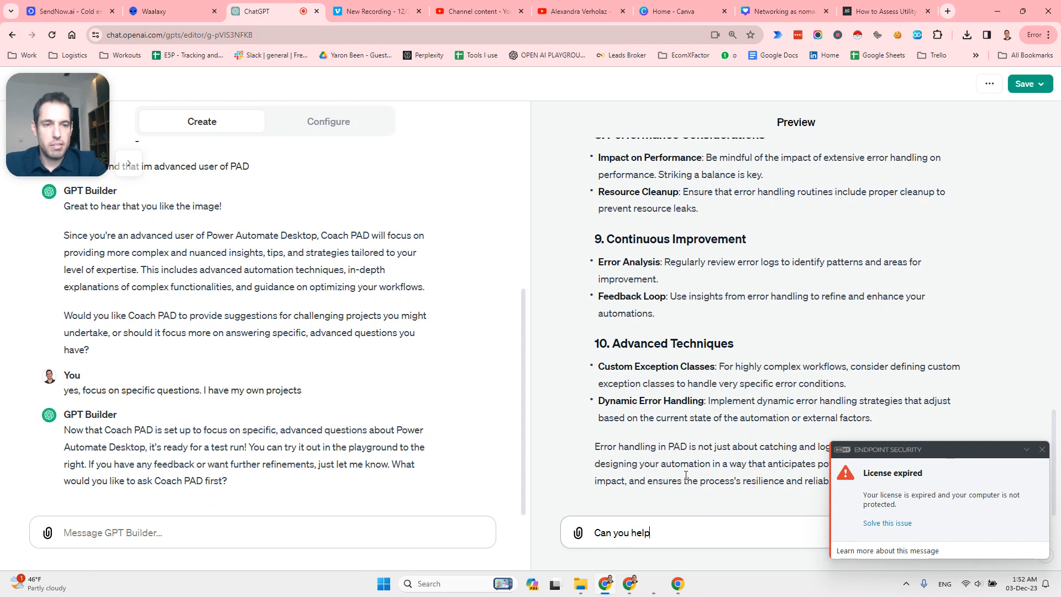
click(1043, 451)
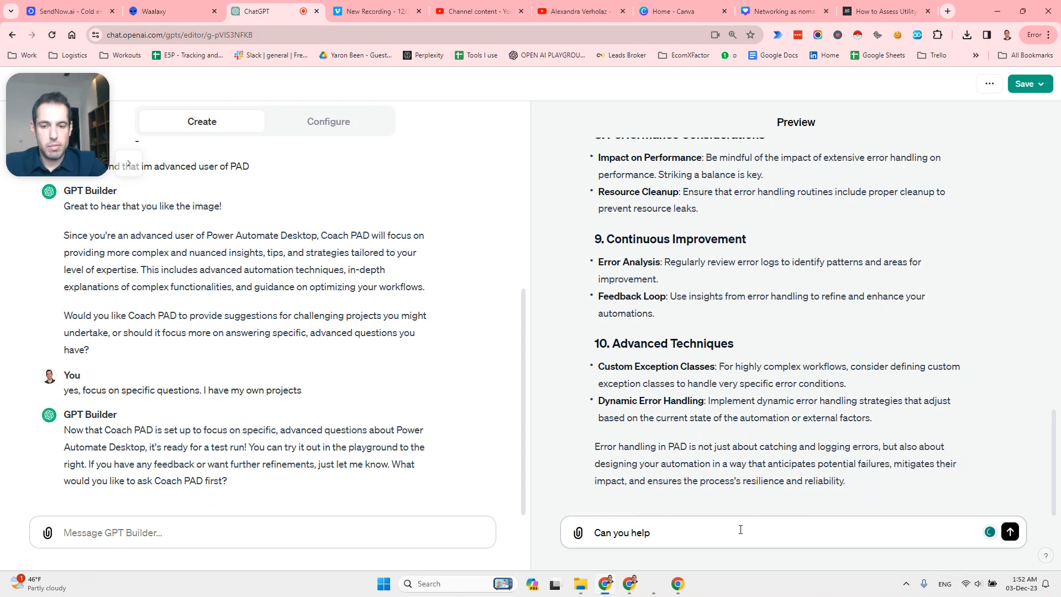
text(outline a)
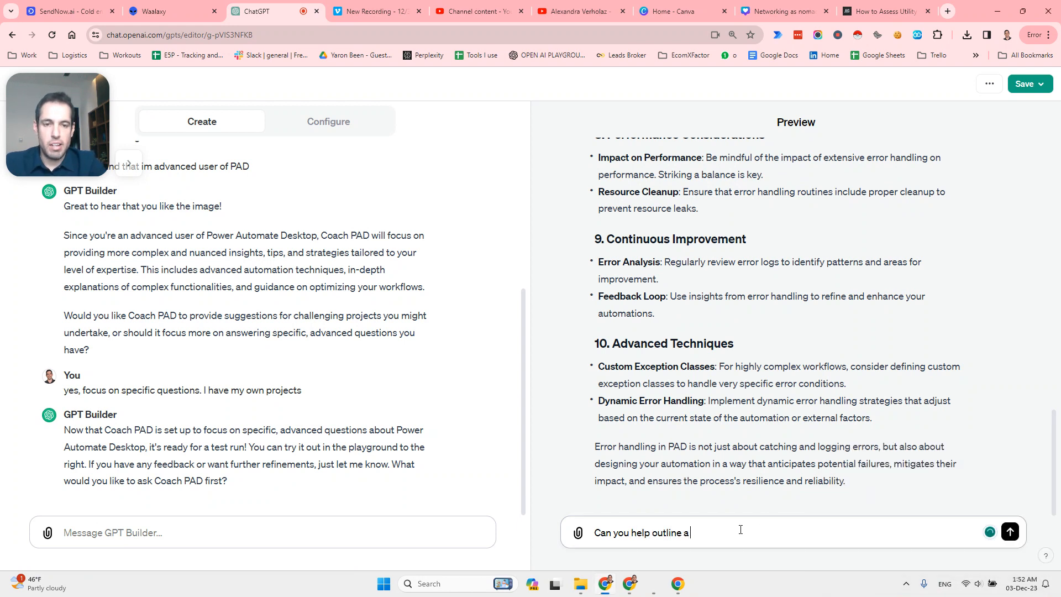
text( flow for conduci)
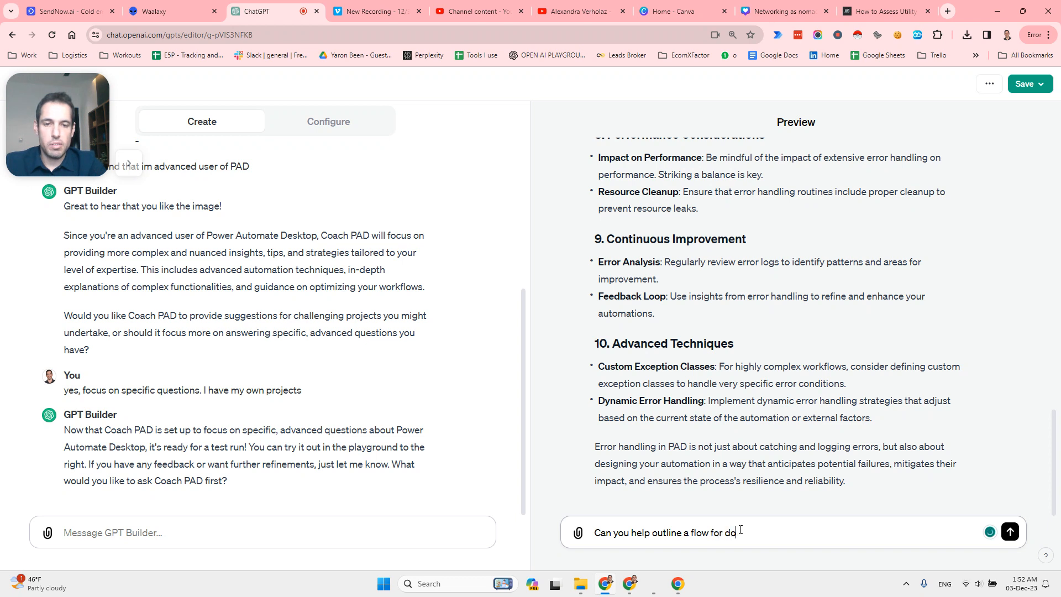
key(BackSpace)
key(BackSpace)
text(cting automated)
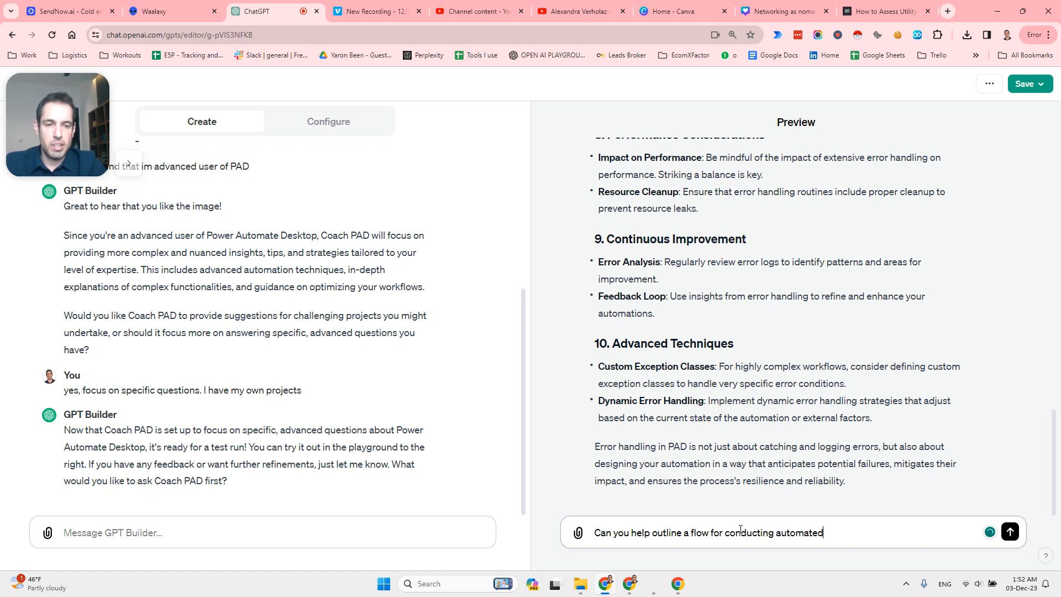
text( outreach in)
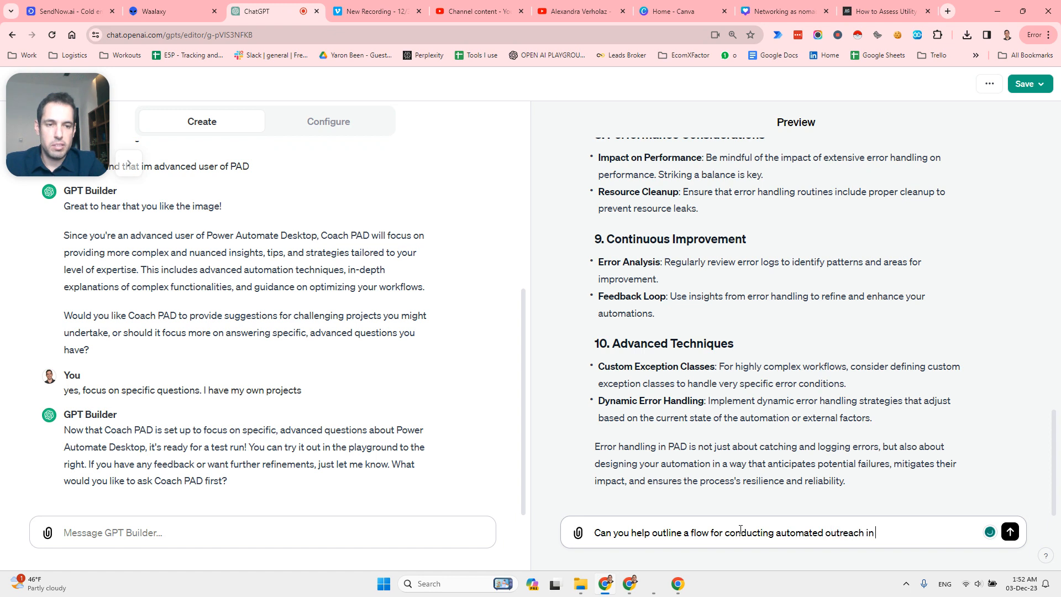
text( Facebook)
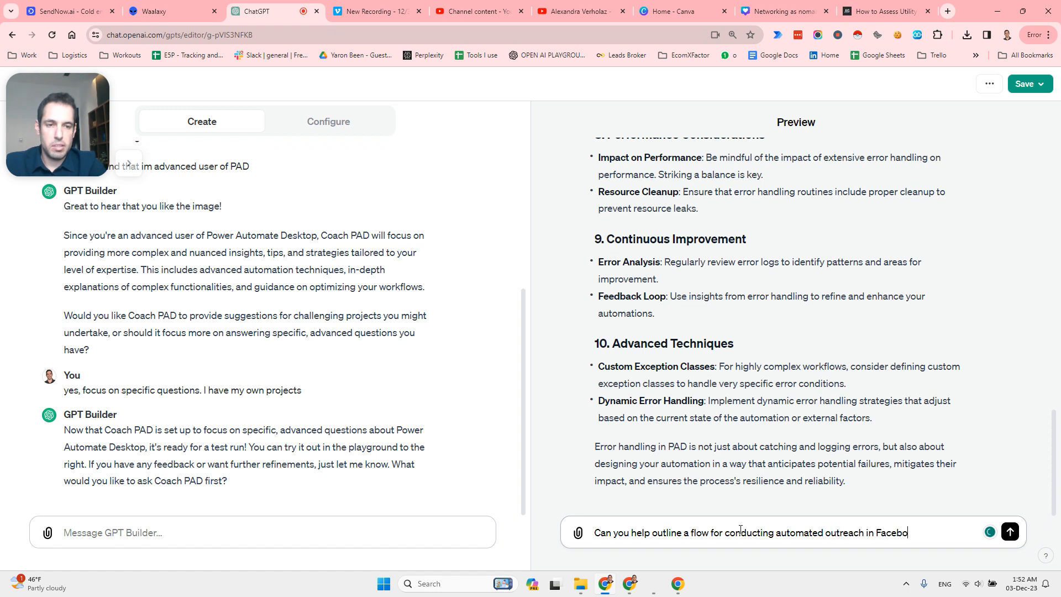
key(Return)
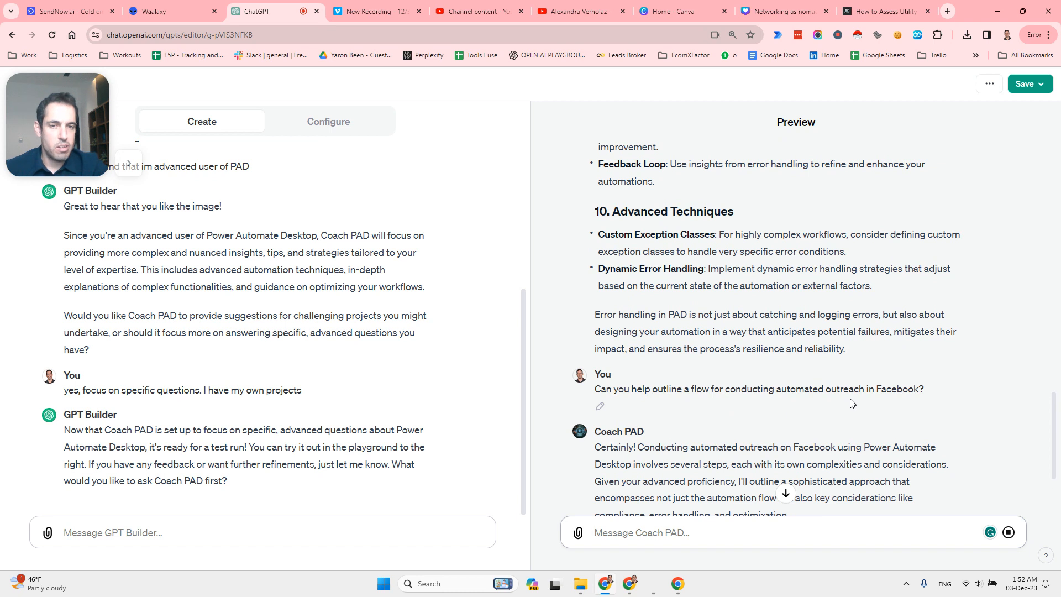
Step: Read through Coach PAD's outline for automated Facebook outreach, from the preliminary considerations to the final notes
scroll(851, 403, down, 1)
scroll(815, 400, down, 1)
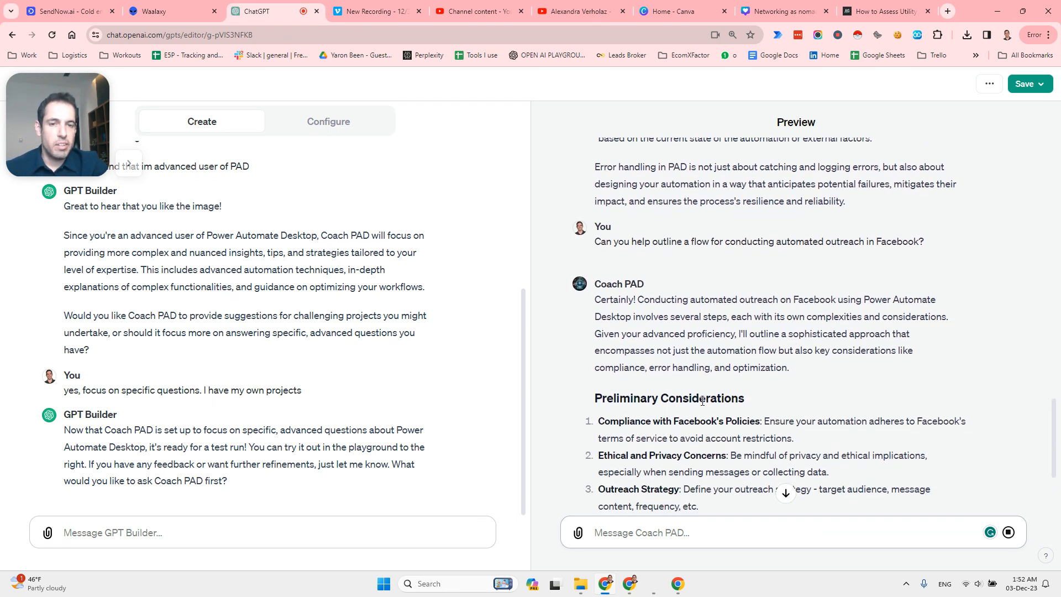
scroll(702, 400, down, 1)
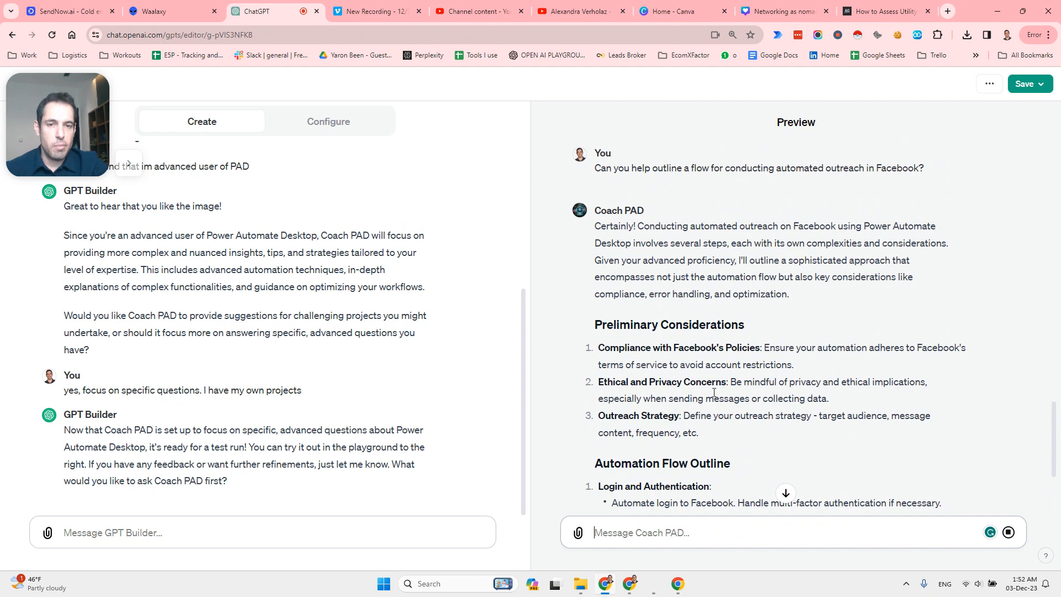
scroll(714, 393, down, 1)
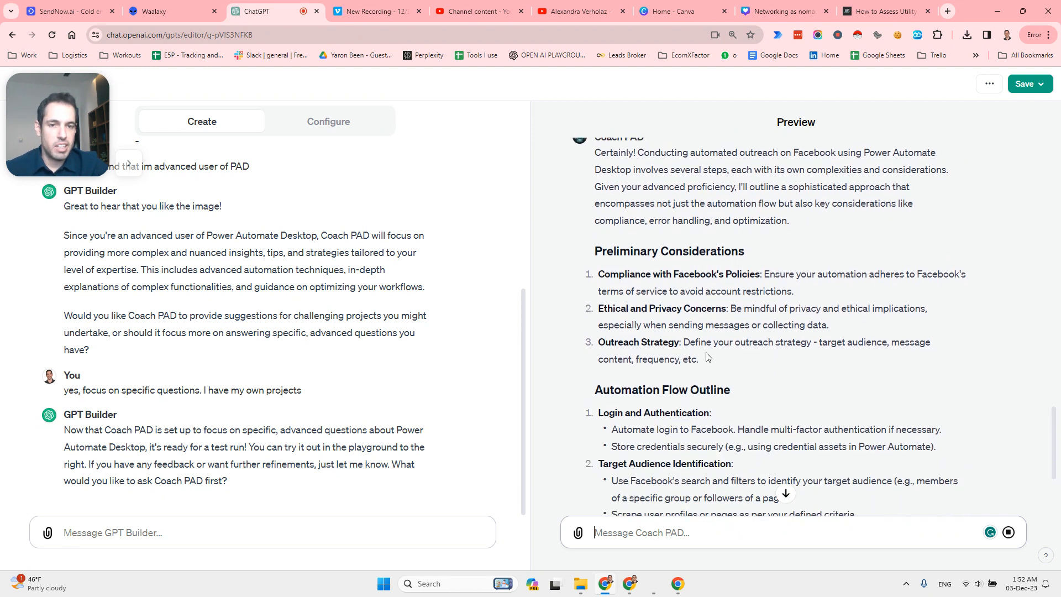
scroll(707, 356, down, 1)
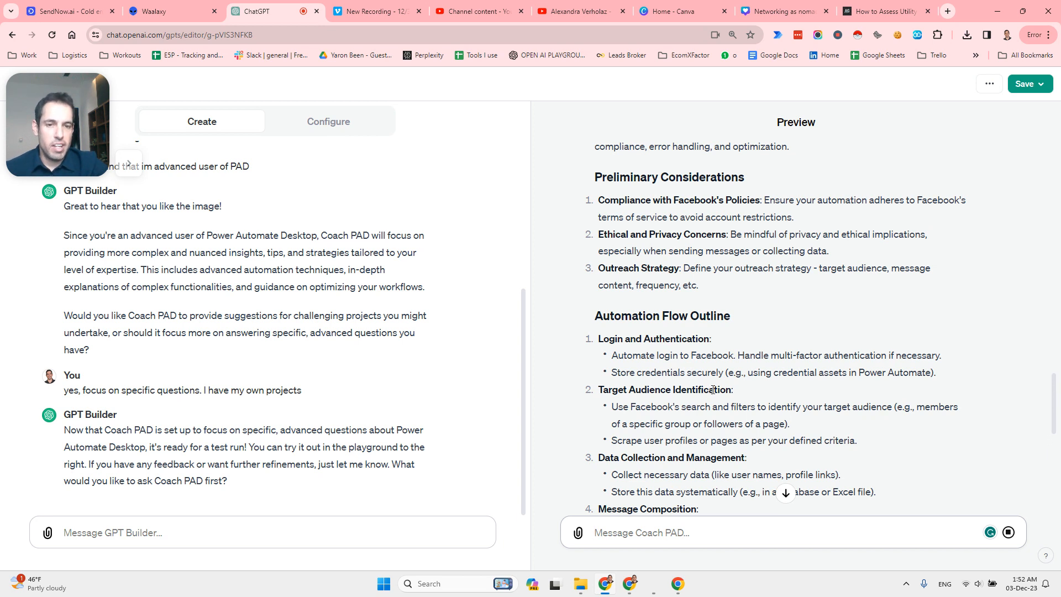
scroll(713, 389, down, 1)
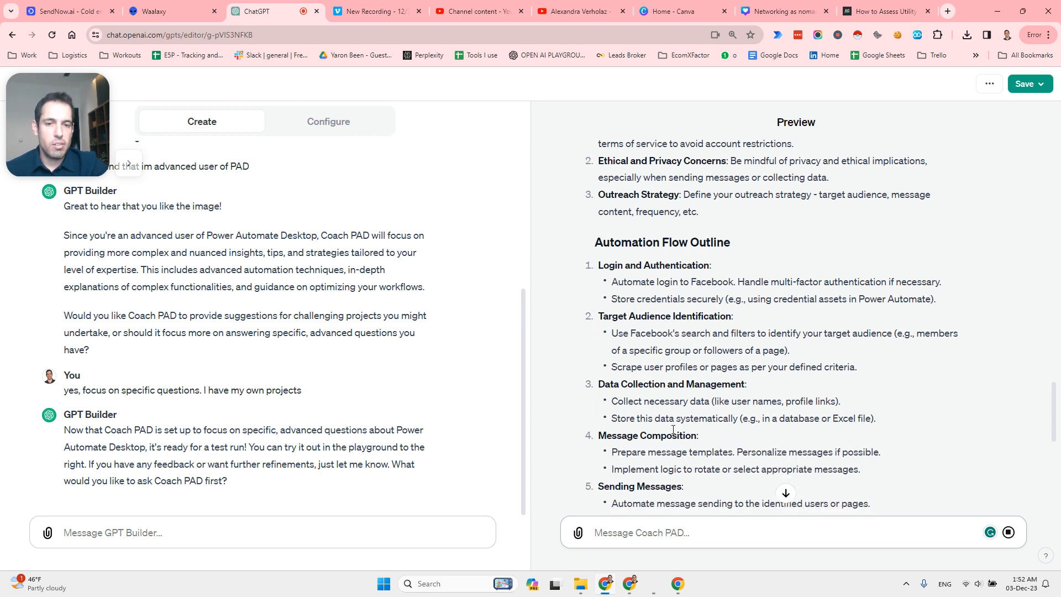
scroll(673, 430, down, 1)
scroll(669, 424, down, 1)
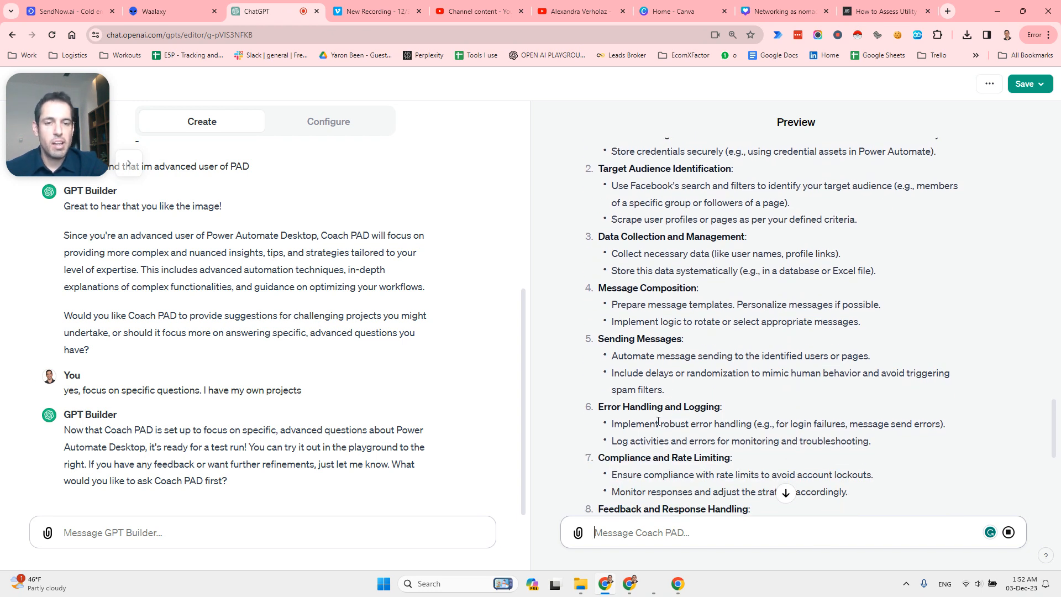
scroll(658, 422, down, 1)
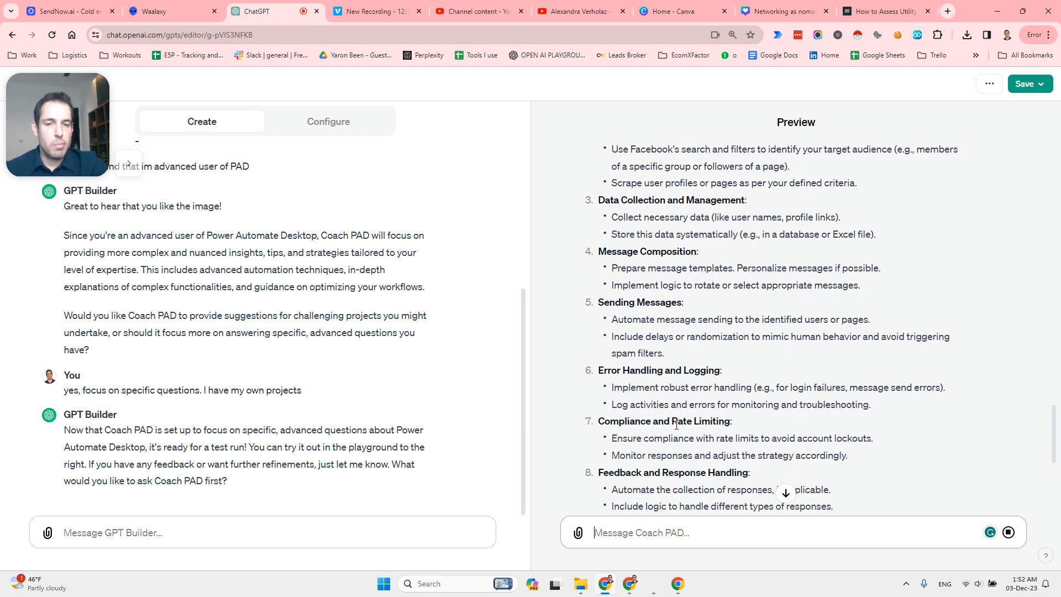
scroll(677, 425, down, 1)
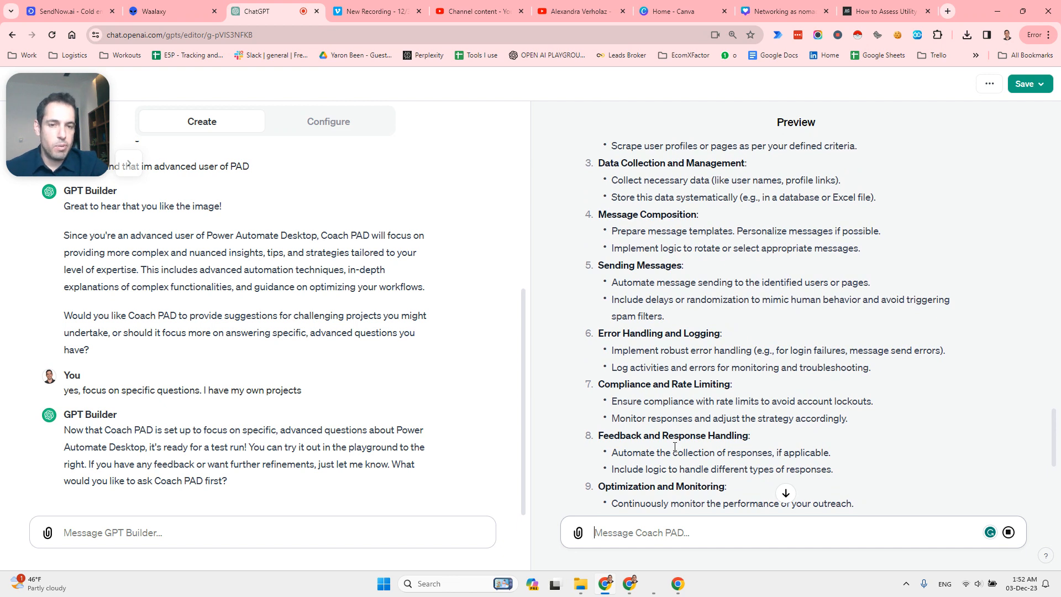
scroll(674, 448, down, 1)
scroll(672, 458, down, 1)
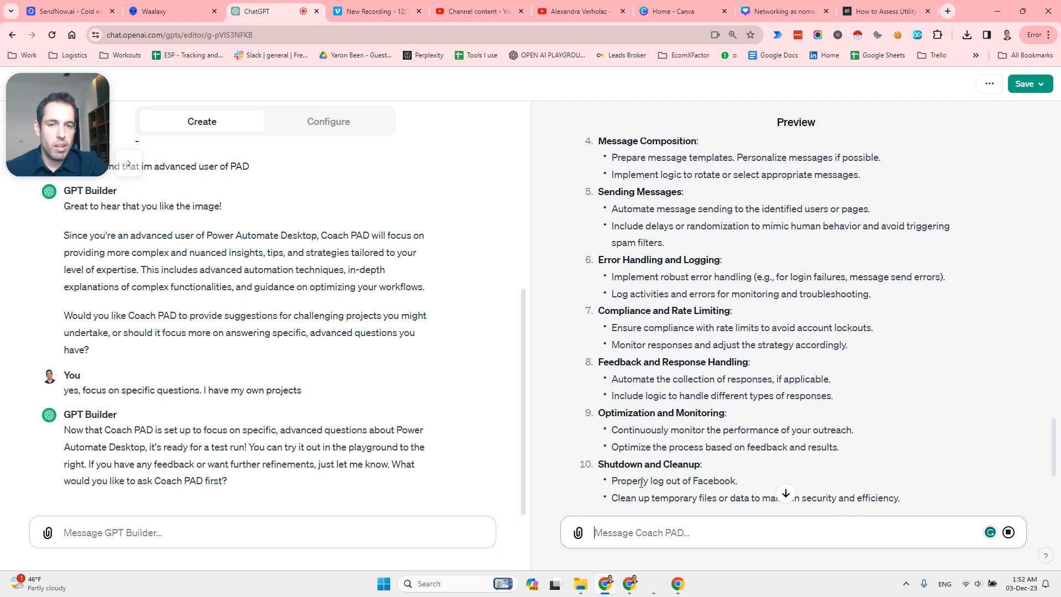
scroll(650, 477, down, 1)
scroll(656, 452, down, 3)
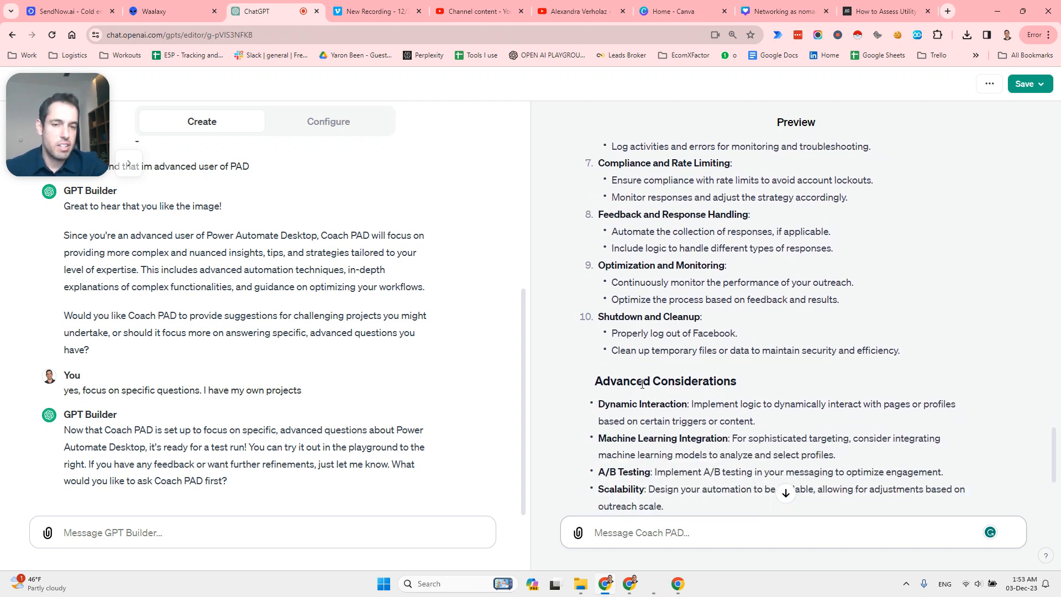
scroll(642, 384, down, 2)
scroll(642, 383, down, 2)
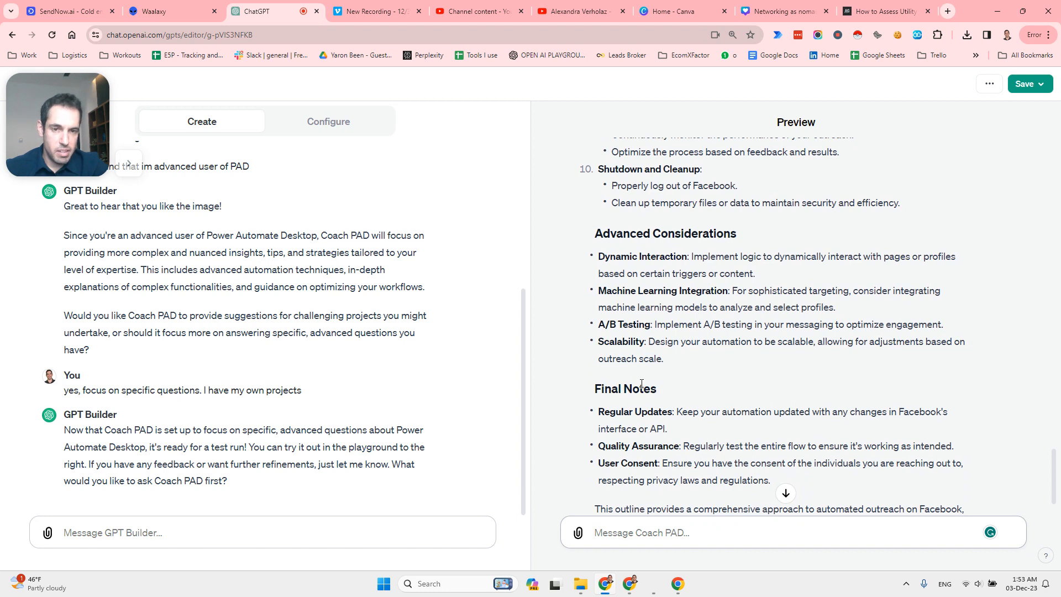
Step: Read the end of Coach PAD's Facebook outreach answer, covering the advanced considerations and the closing paragraph
scroll(642, 384, down, 1)
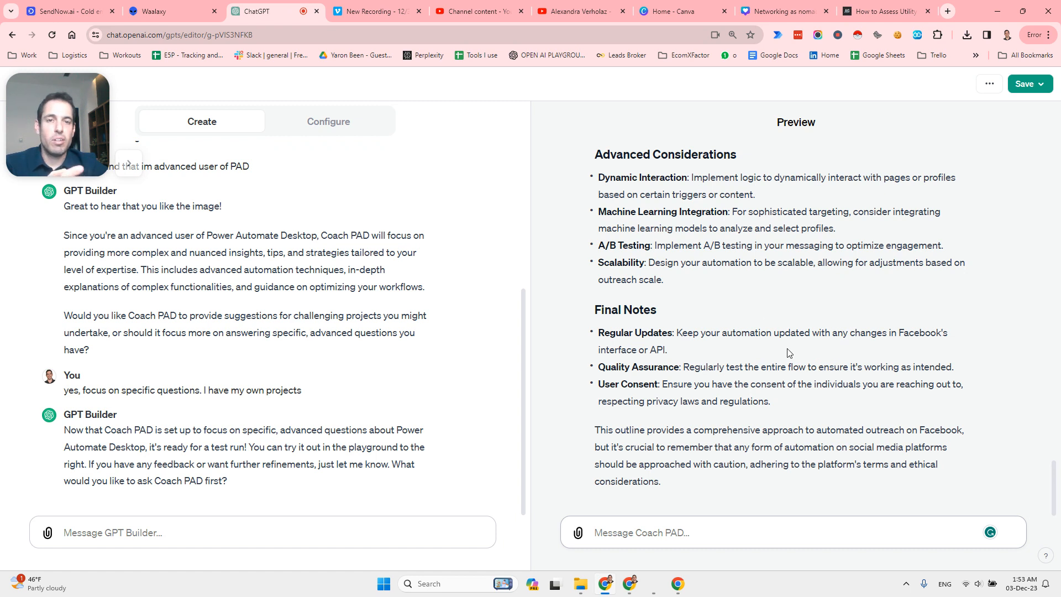
scroll(785, 353, up, 3)
scroll(743, 372, up, 1)
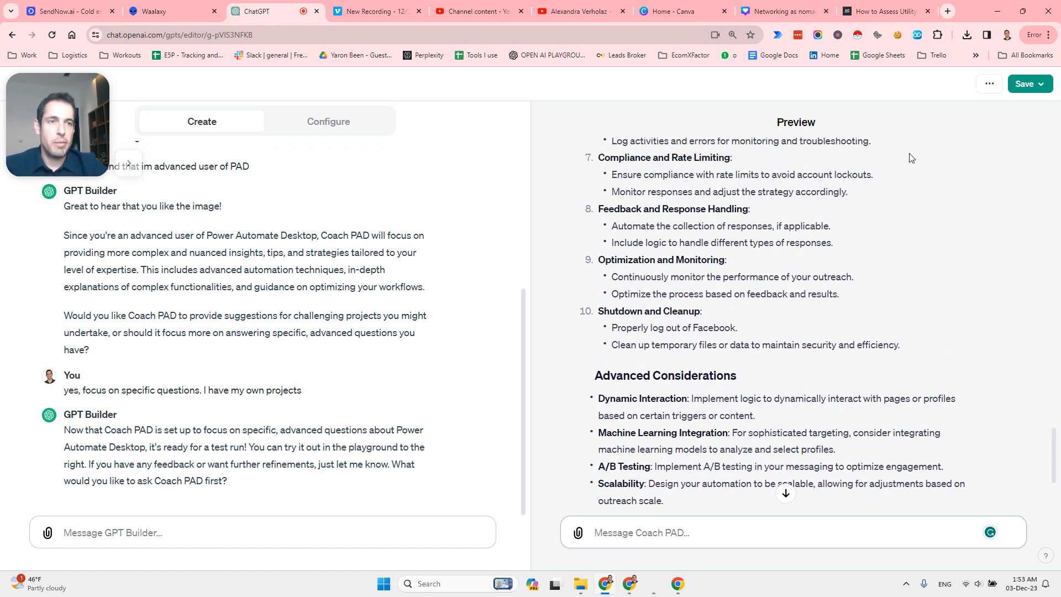
Step: Save the Coach PAD GPT with publishing restricted to "Only me" and go to its chat page
click(1028, 84)
click(924, 131)
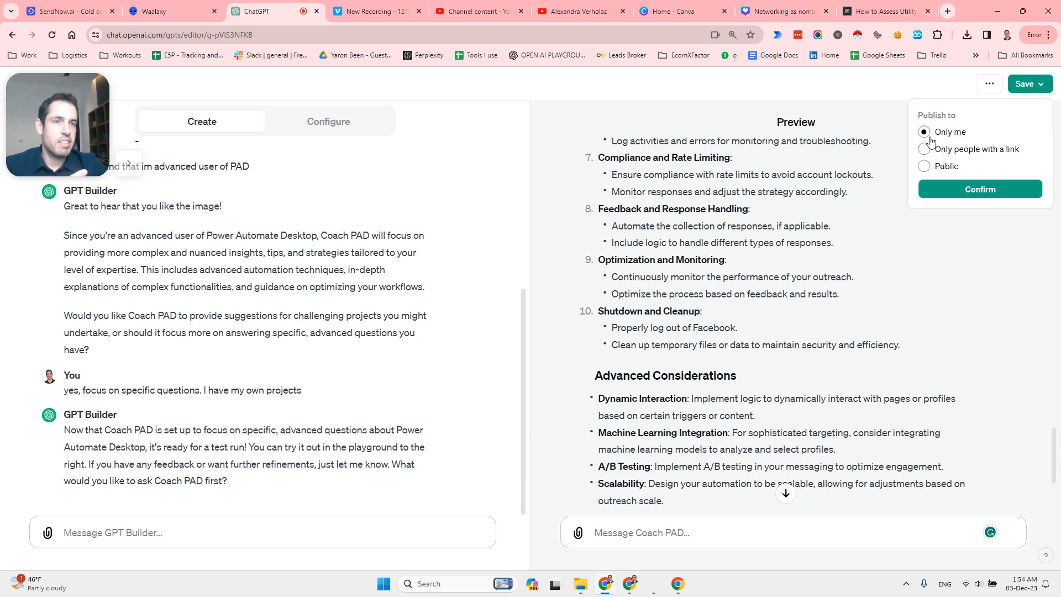
click(980, 189)
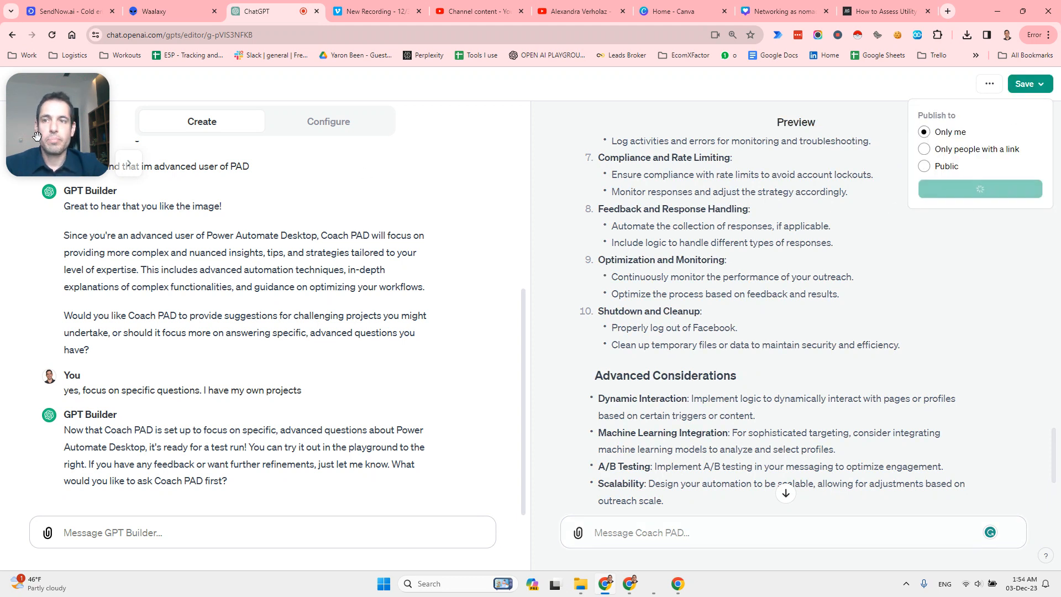
click(14, 83)
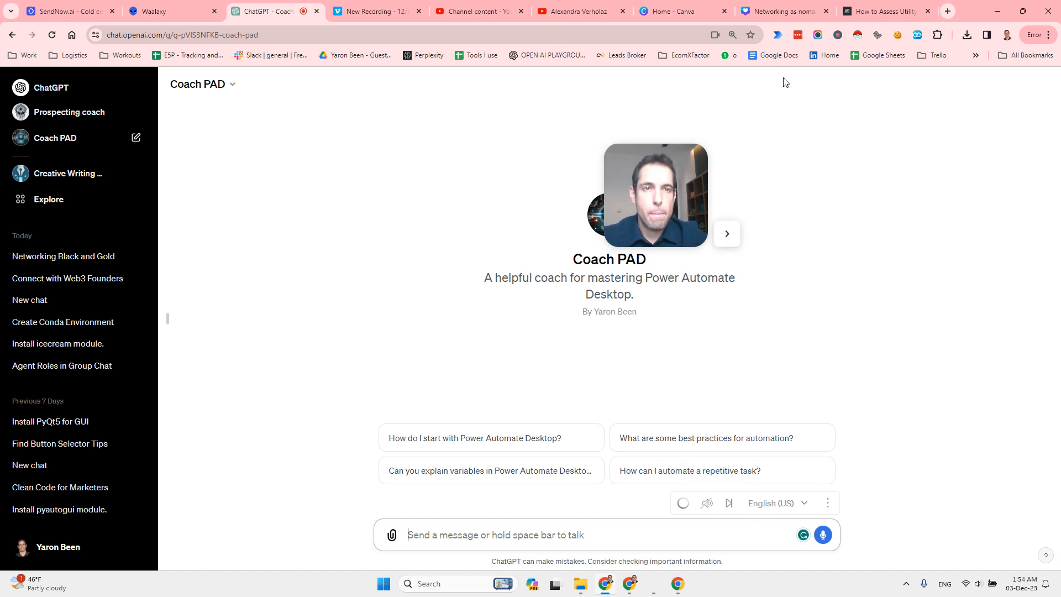
right_click(778, 35)
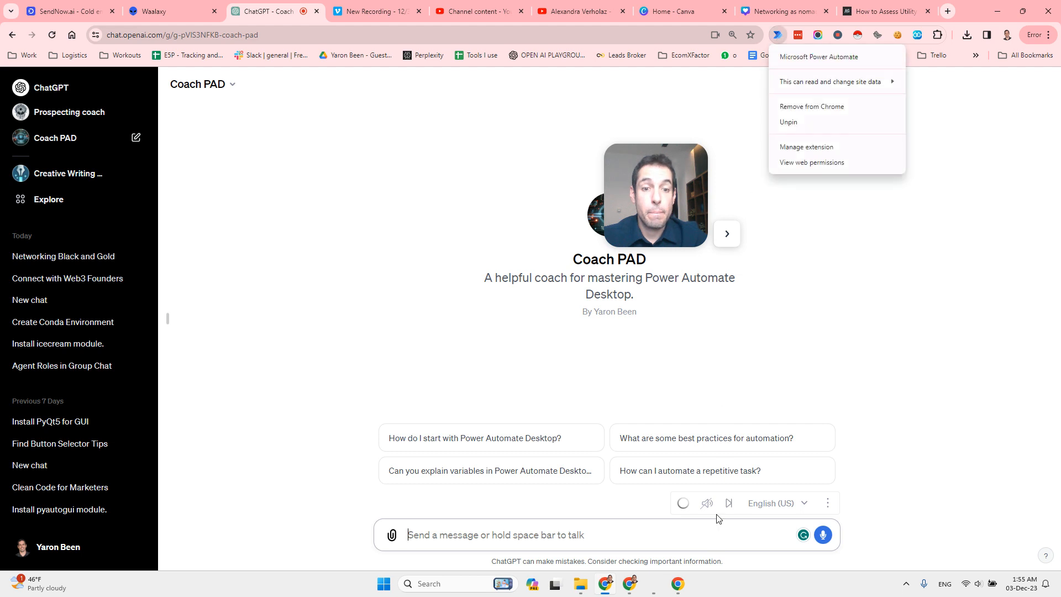
click(664, 174)
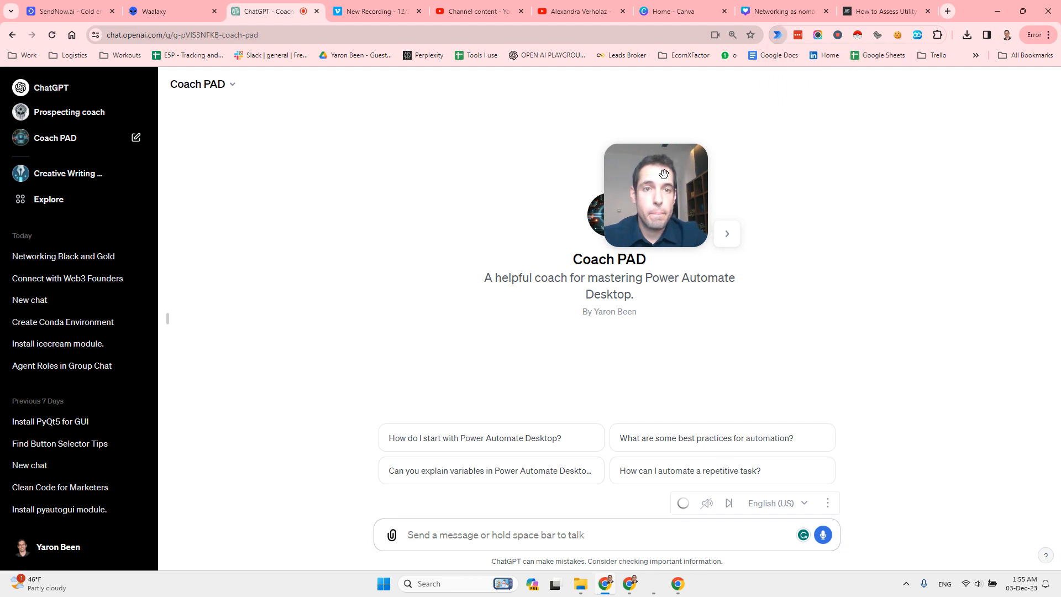